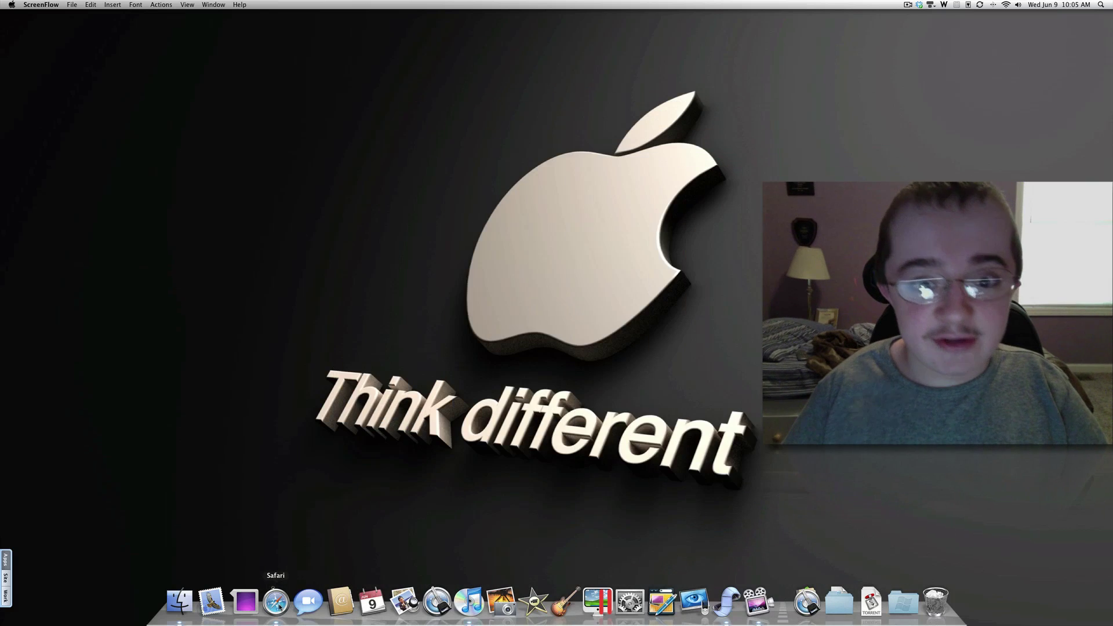
- Bring the Safari window showing the Safari Extensions blog to the front
{"action": "left_click", "coordinate": [276, 601]}
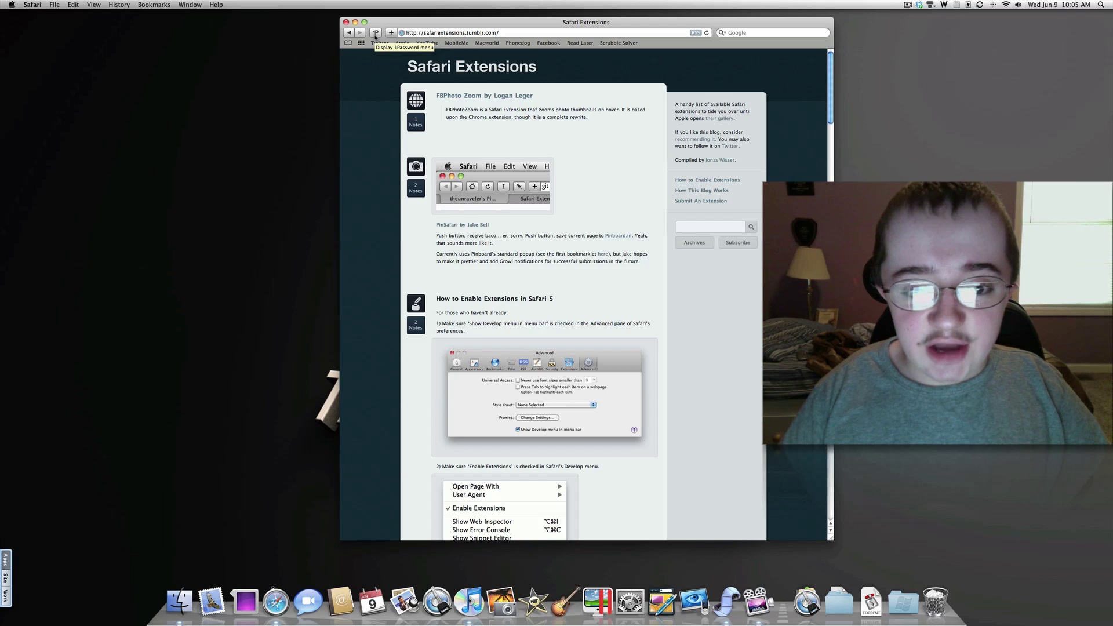
- Turn on the Develop menu in Advanced preferences, then enable extensions from it
{"action": "left_click", "coordinate": [30, 5]}
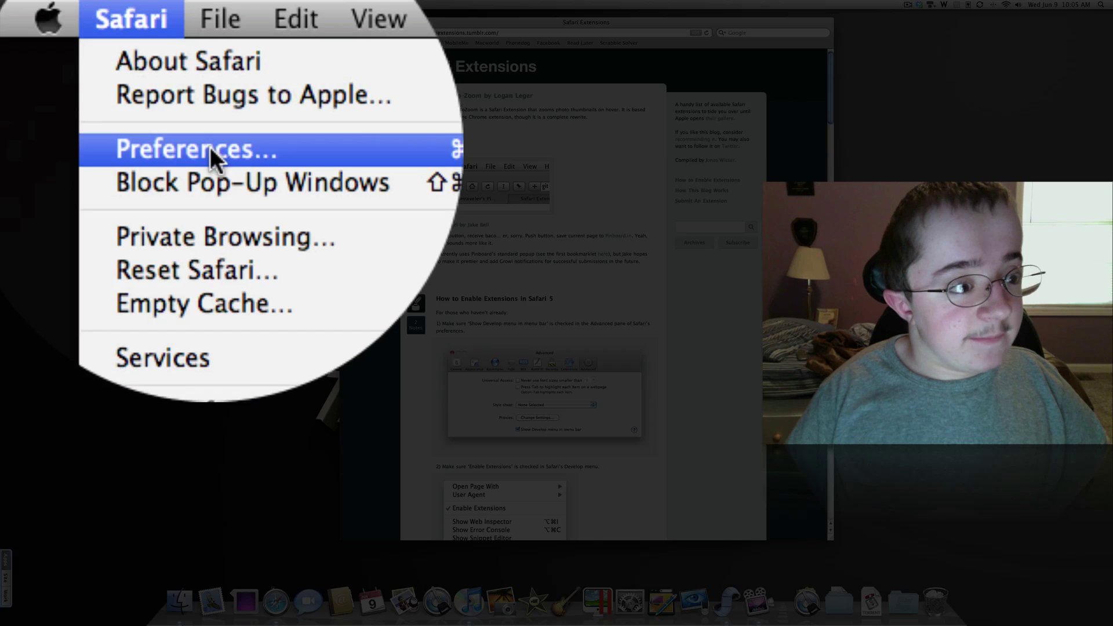
{"action": "left_click", "coordinate": [54, 40]}
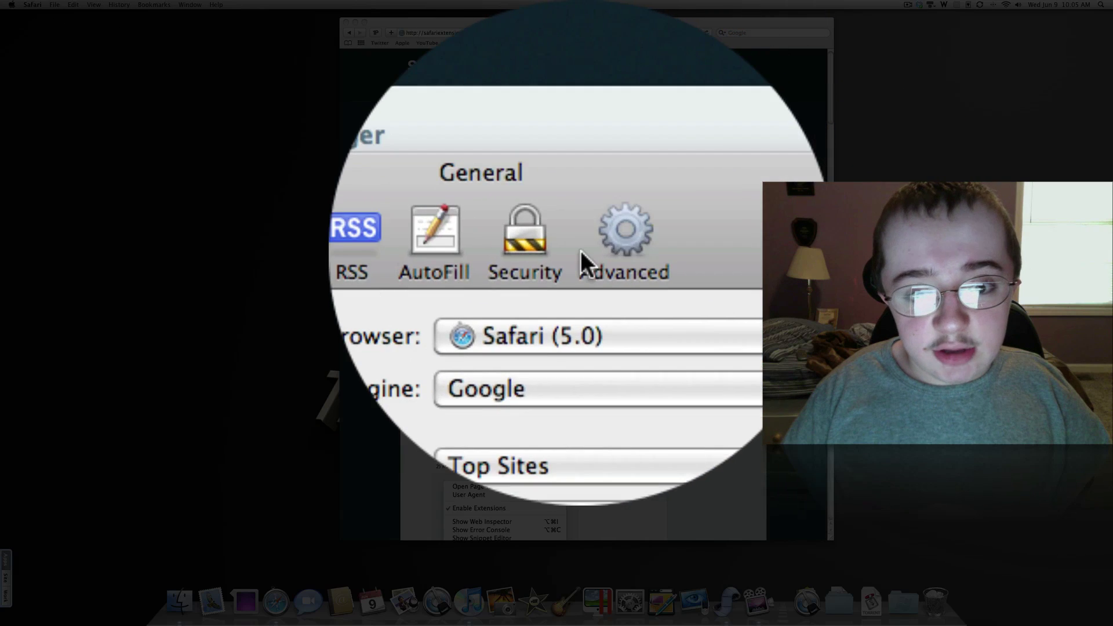
{"action": "left_click", "coordinate": [592, 255]}
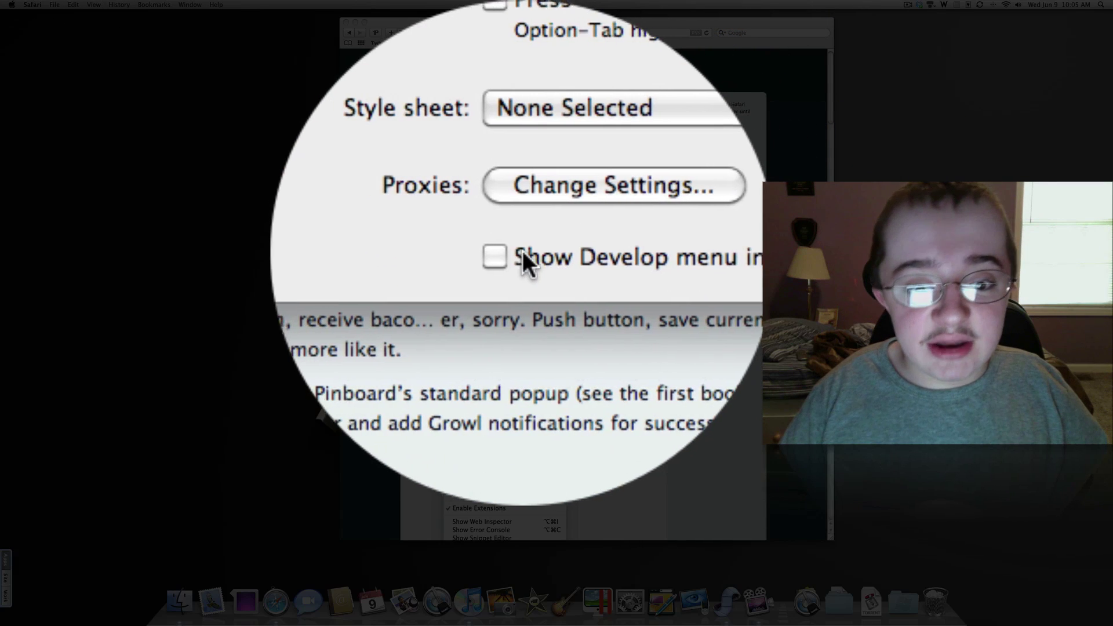
{"action": "left_click", "coordinate": [513, 252]}
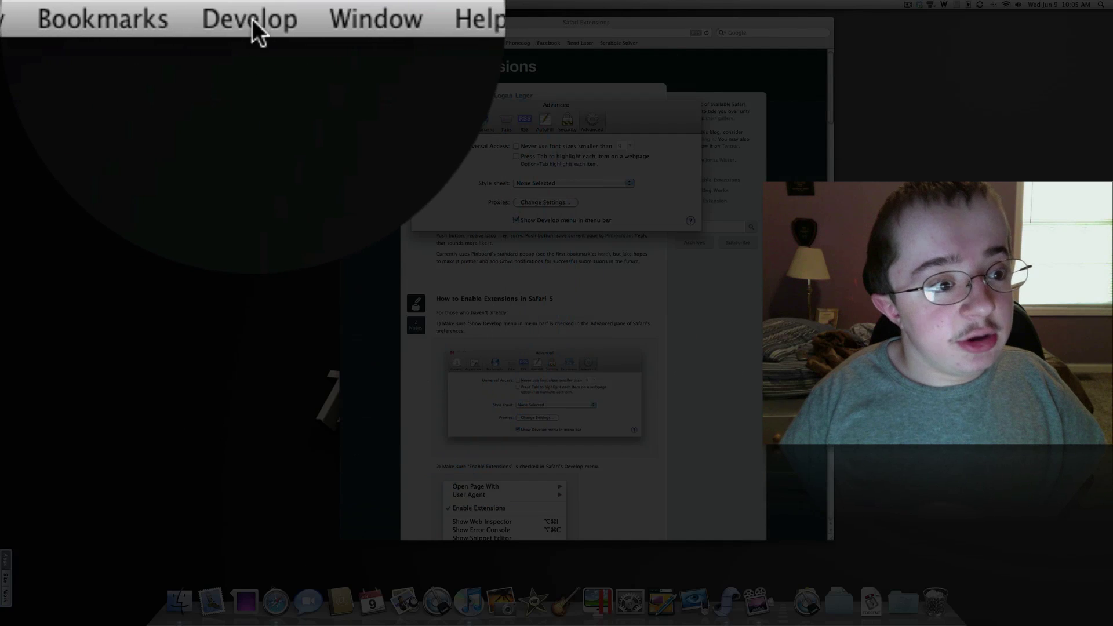
{"action": "left_click", "coordinate": [253, 24]}
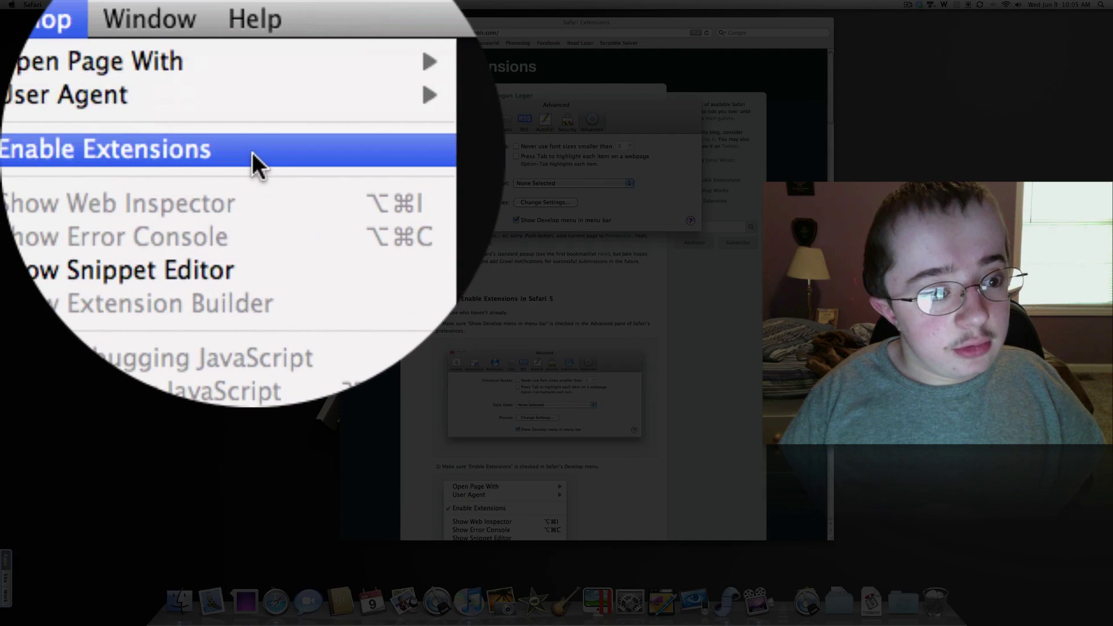
{"action": "left_click", "coordinate": [253, 148]}
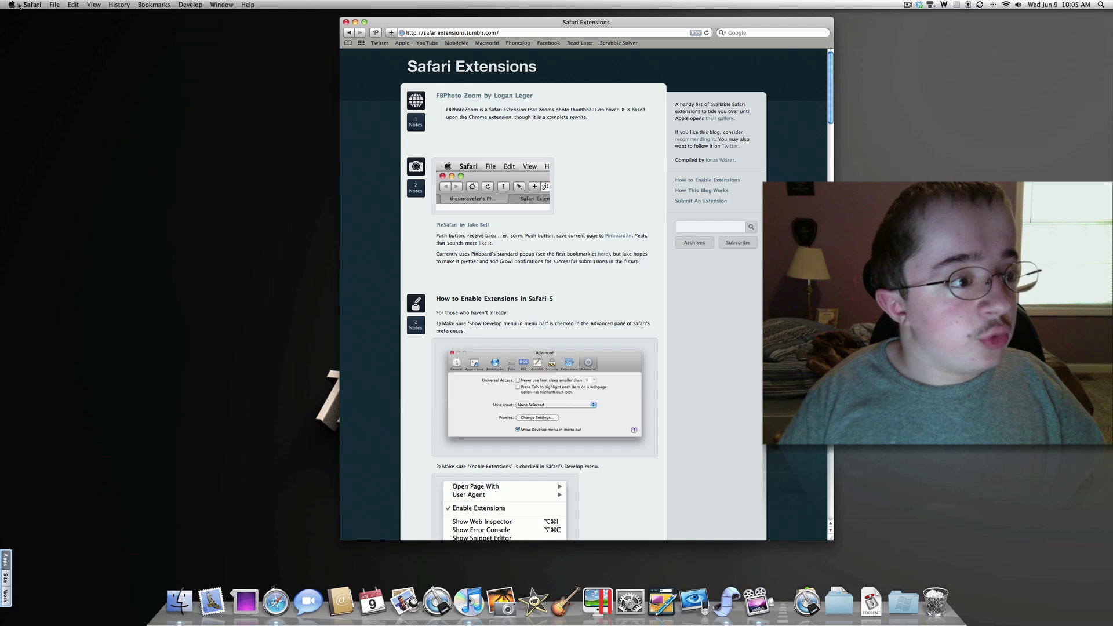
- Reopen Safari Preferences to view the new Extensions pane
{"action": "left_click", "coordinate": [32, 4]}
{"action": "left_click", "coordinate": [48, 37]}
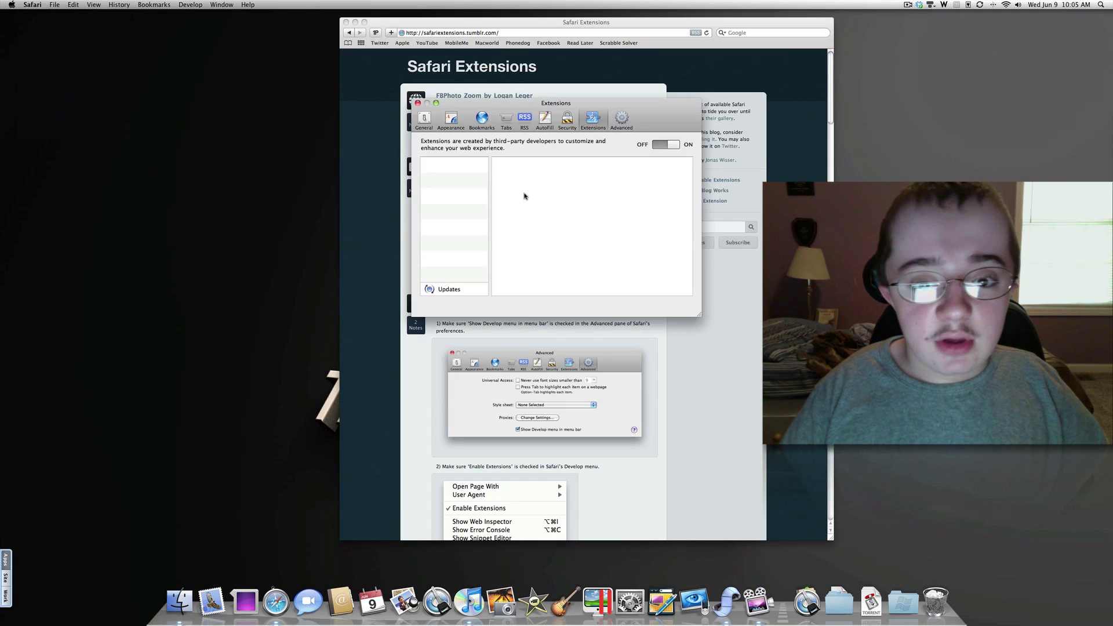
{"action": "left_click", "coordinate": [679, 41]}
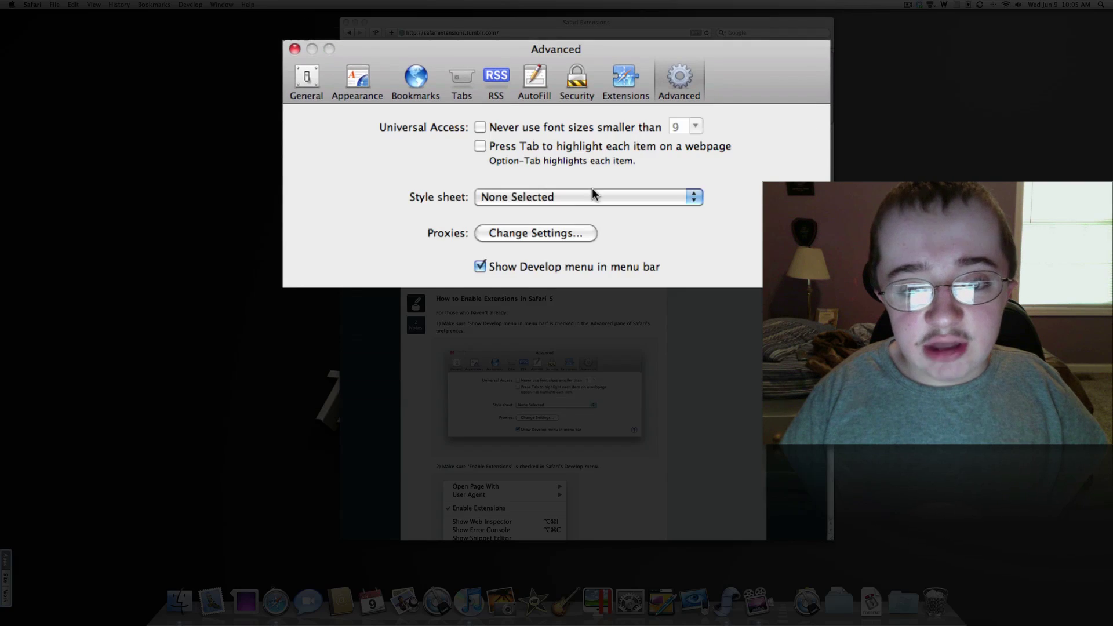
{"action": "left_click", "coordinate": [613, 90]}
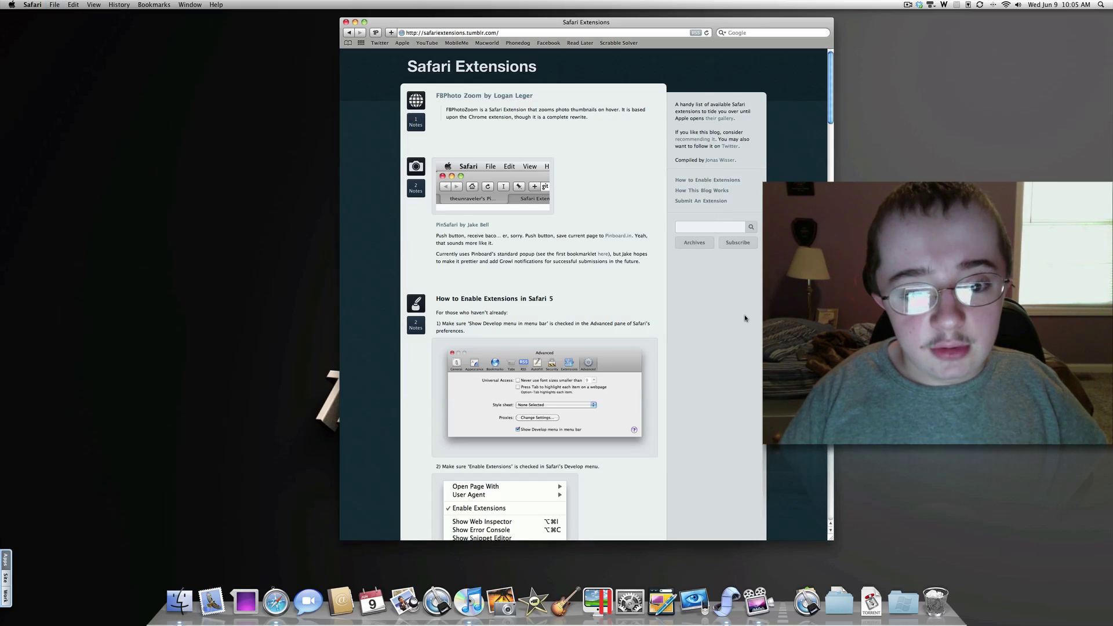
- Open the AdBlock for Safari post and download its extension file
{"action": "scroll", "coordinate": [710, 308], "scroll_direction": "down", "scroll_amount": 15}
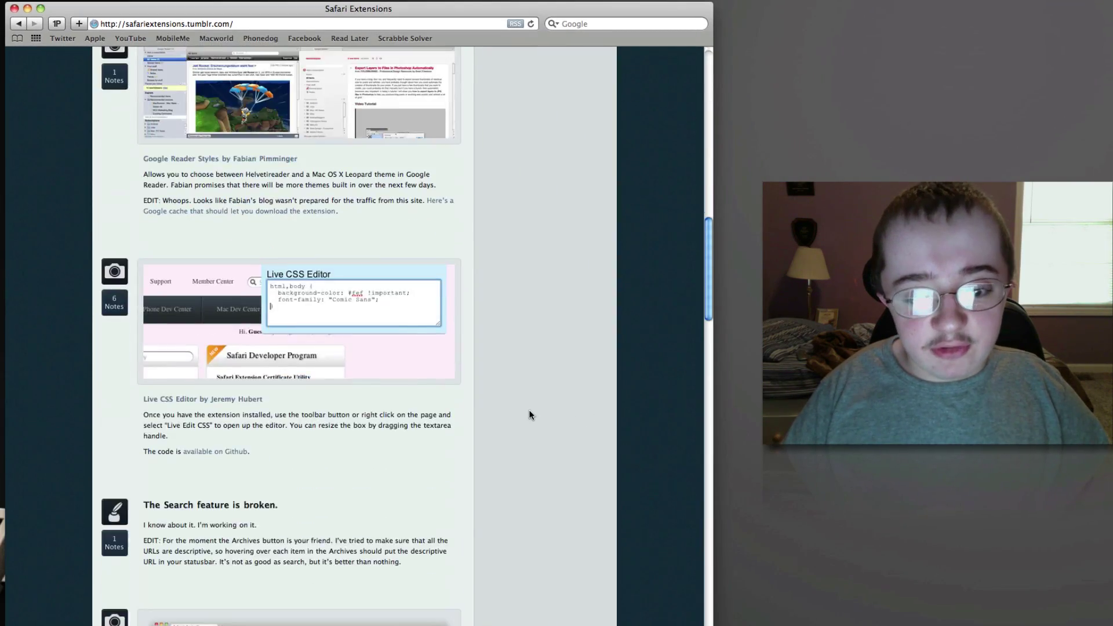
{"action": "scroll", "coordinate": [529, 415], "scroll_direction": "down", "scroll_amount": 20}
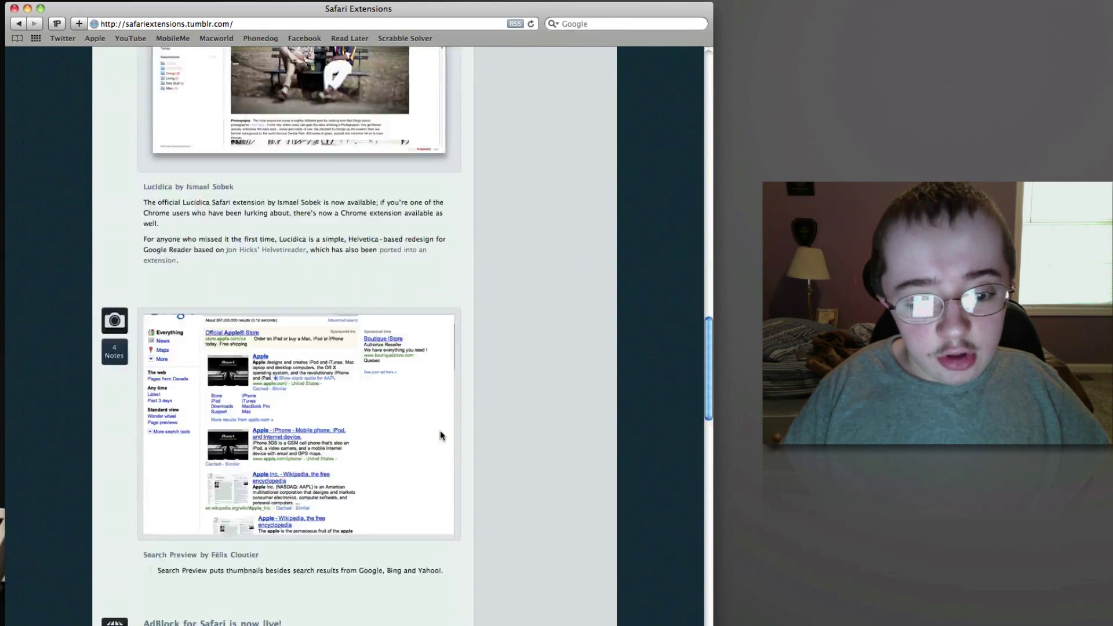
{"action": "scroll", "coordinate": [442, 431], "scroll_direction": "up", "scroll_amount": 4}
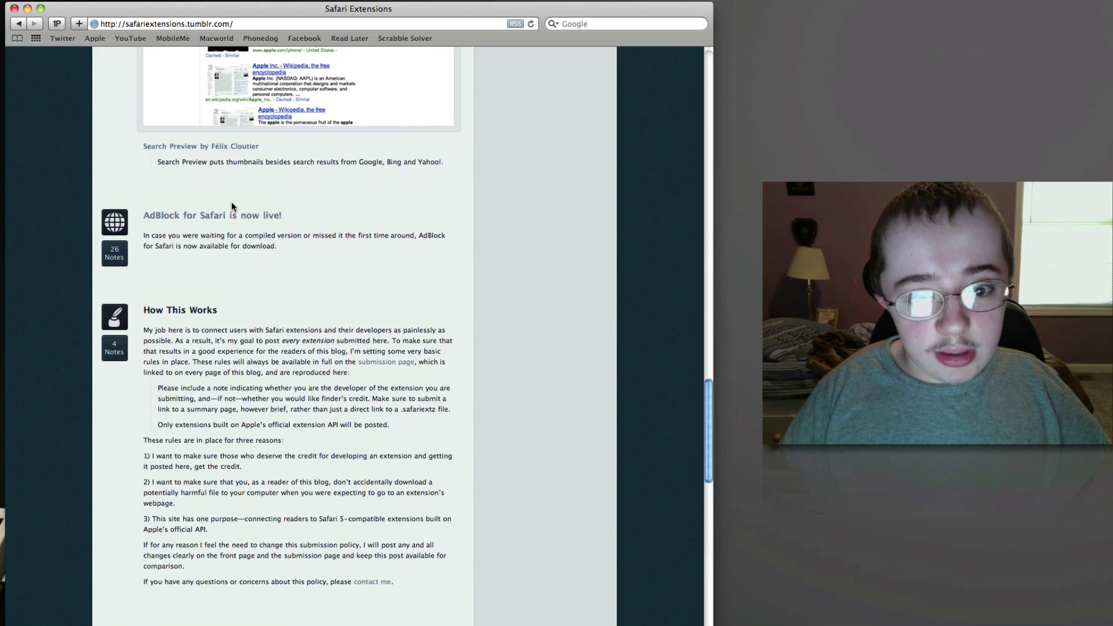
{"action": "left_click", "coordinate": [233, 220]}
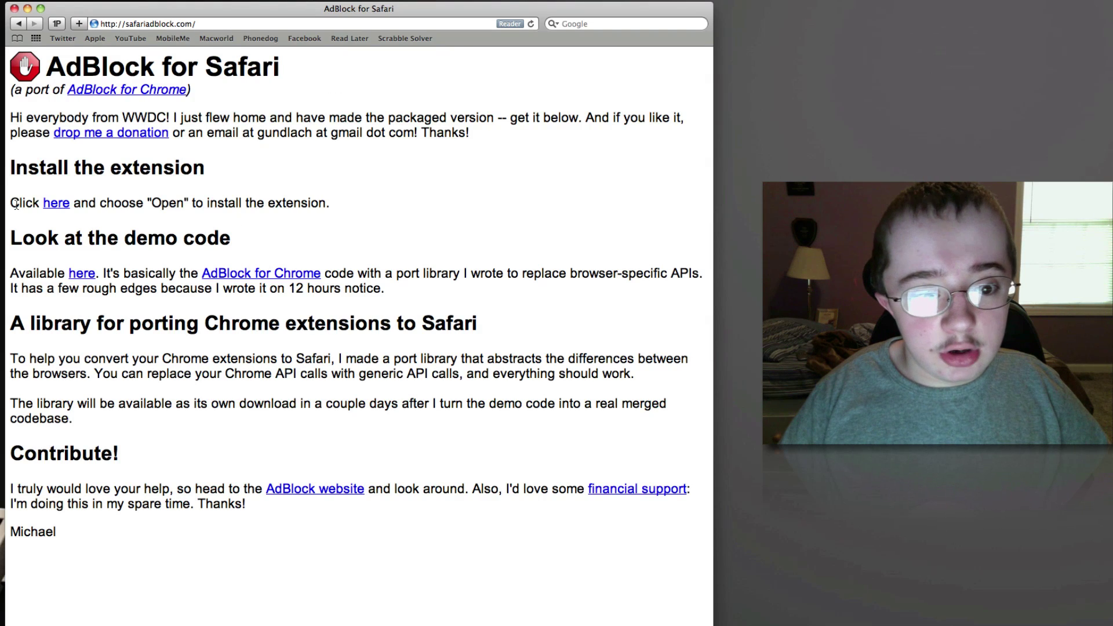
{"action": "left_click", "coordinate": [63, 204]}
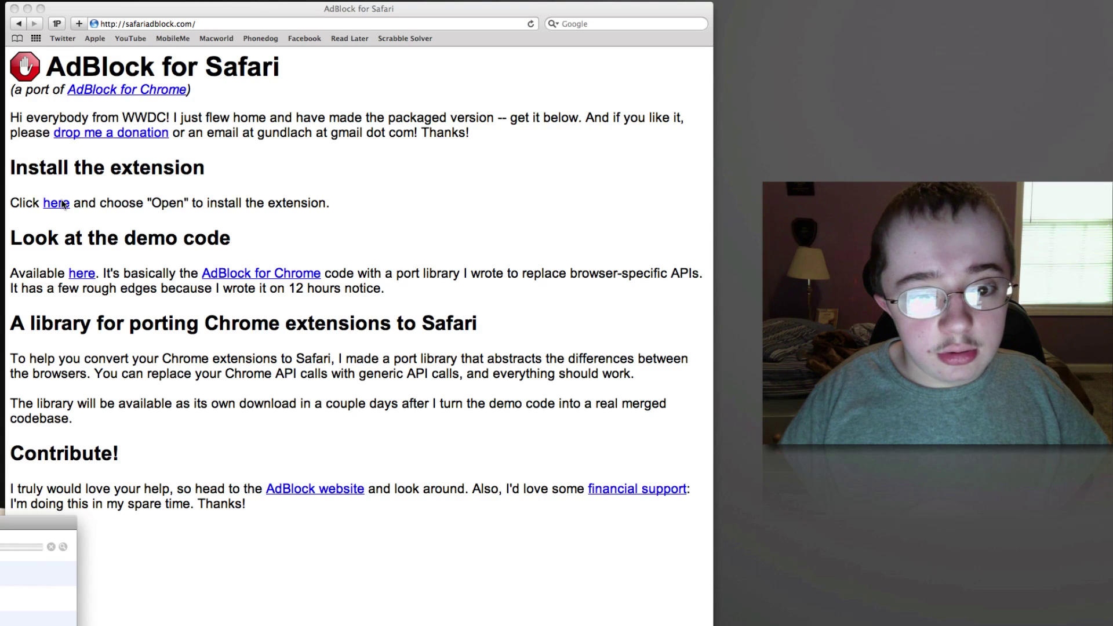
- Install the AdBlock extension from Finder and reopen Safari after it crashes
{"action": "left_click", "coordinate": [63, 543]}
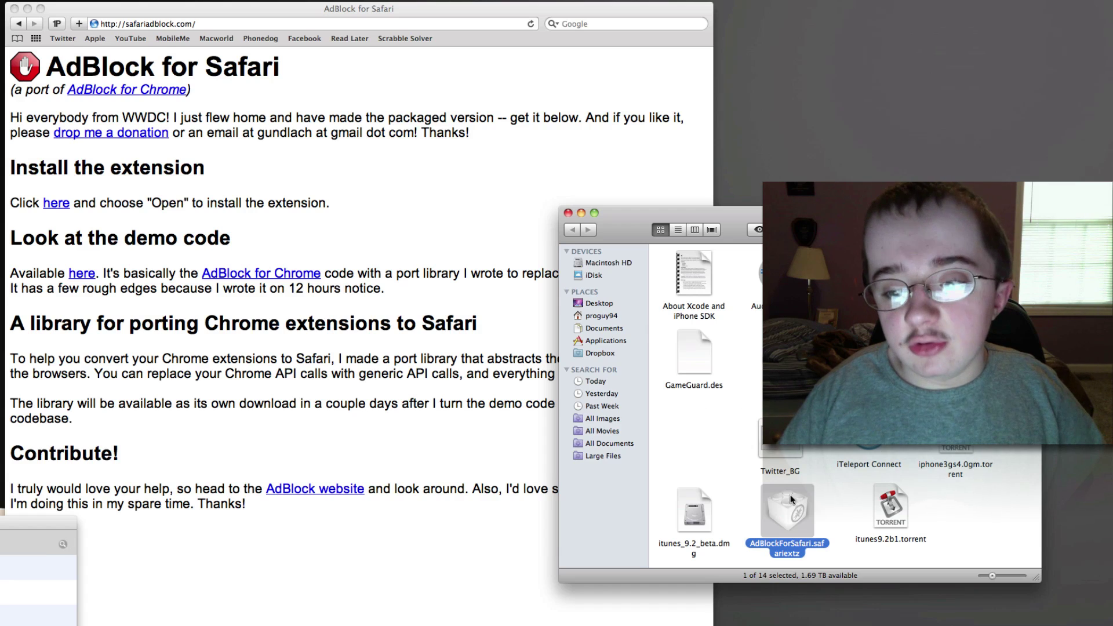
{"action": "double_click", "coordinate": [798, 517]}
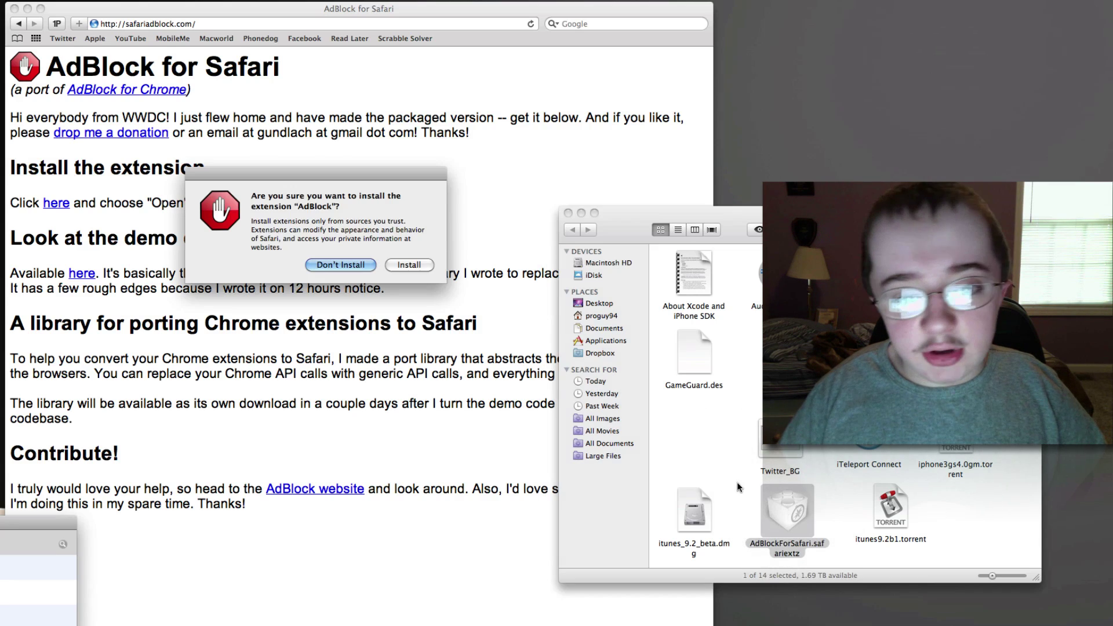
{"action": "left_click", "coordinate": [408, 264]}
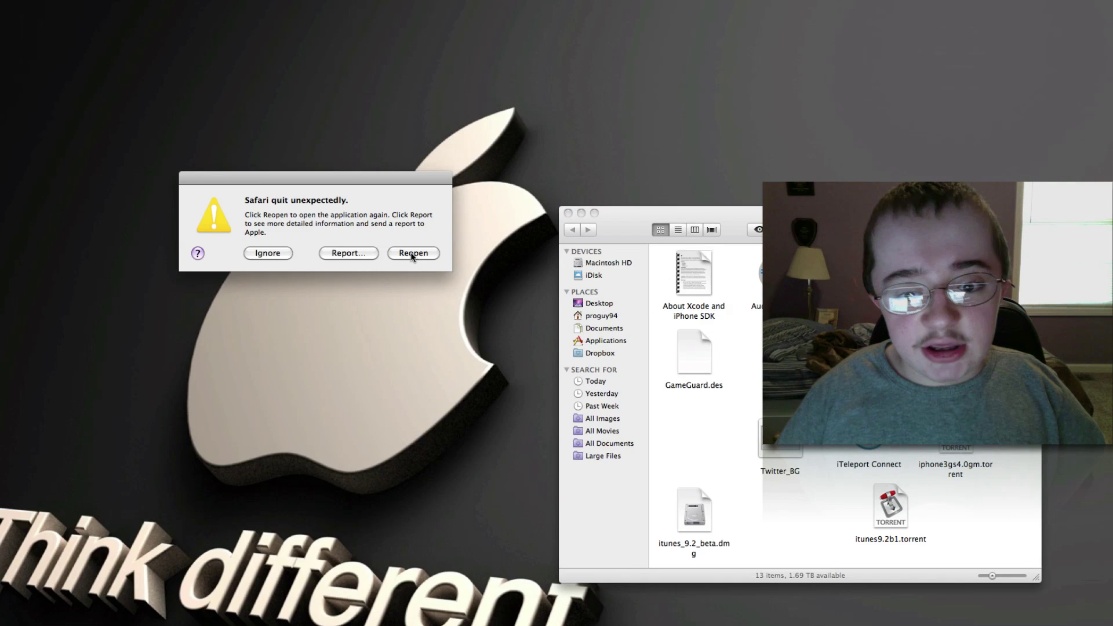
{"action": "left_click", "coordinate": [413, 255]}
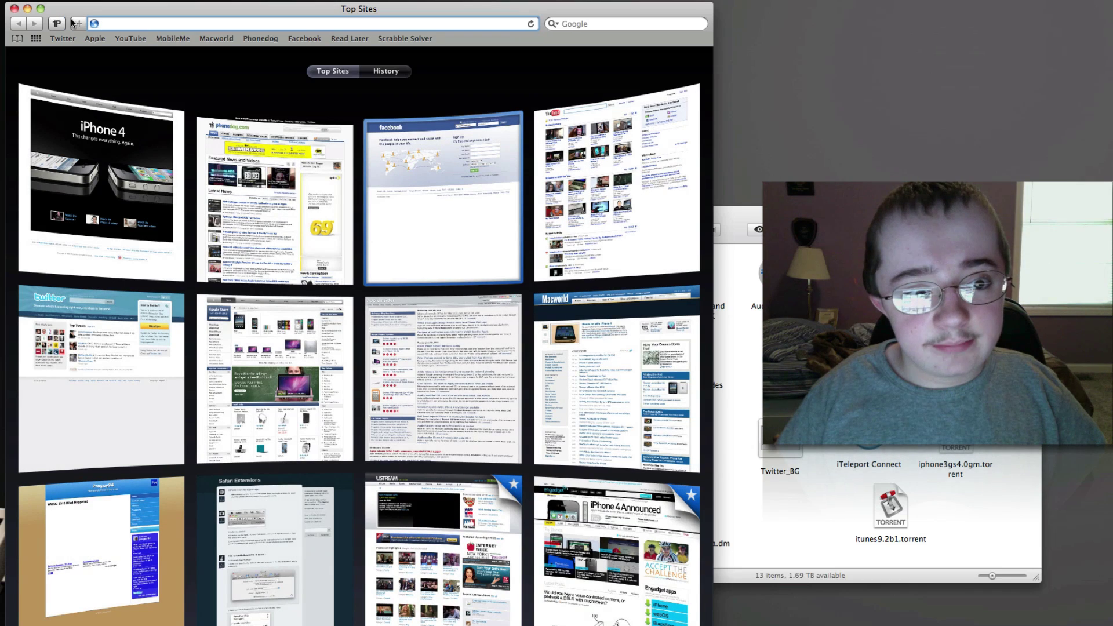
- Customize the Safari toolbar, move the window up-left, and close the Trash window
{"action": "right_click", "coordinate": [74, 22]}
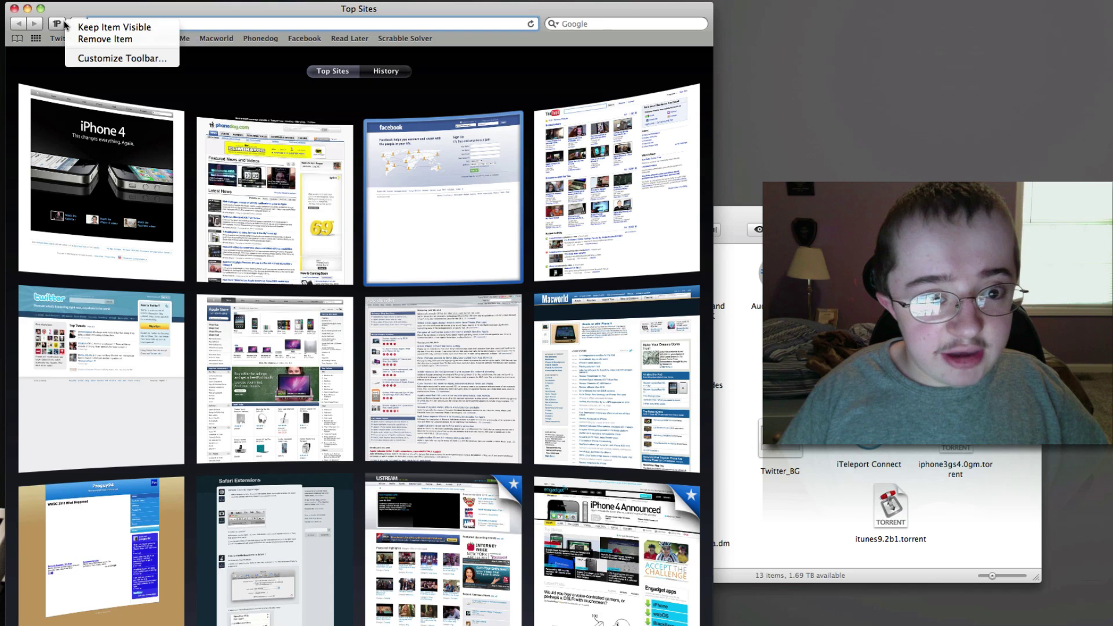
{"action": "left_click", "coordinate": [116, 54]}
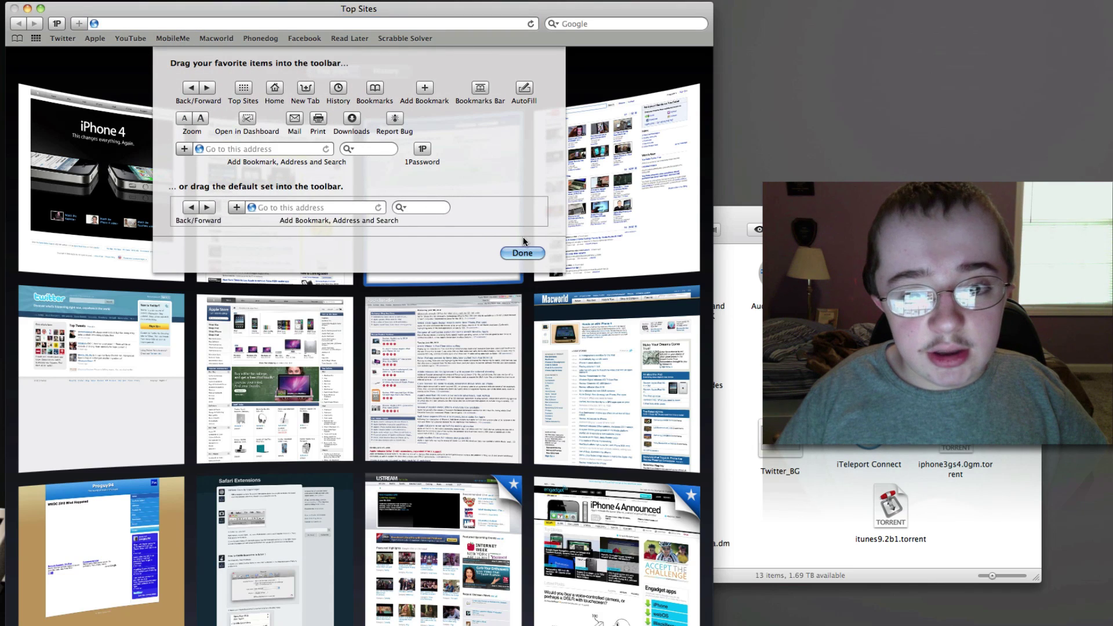
{"action": "left_click", "coordinate": [522, 253]}
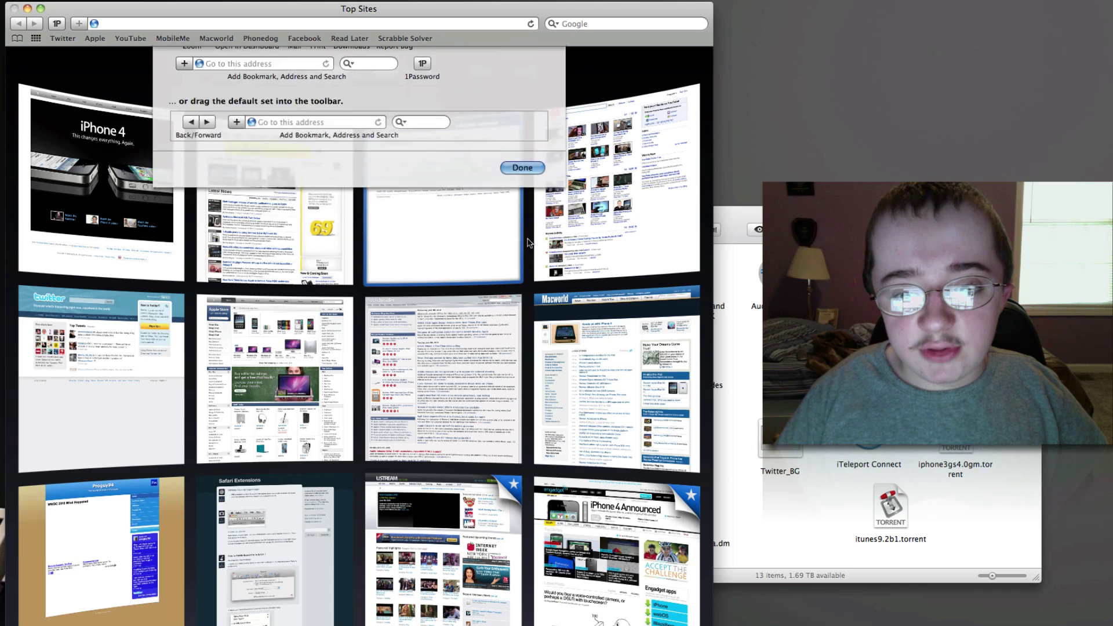
{"action": "left_click_drag", "start_coordinate": [406, 10], "coordinate": [249, 0]}
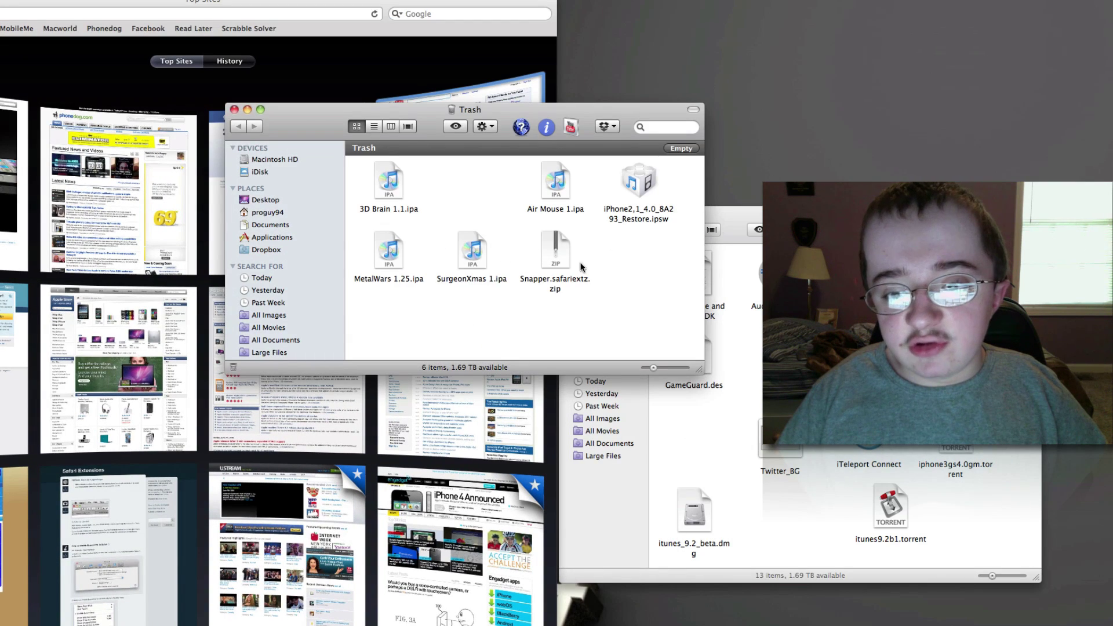
{"action": "key", "text": "super+w"}
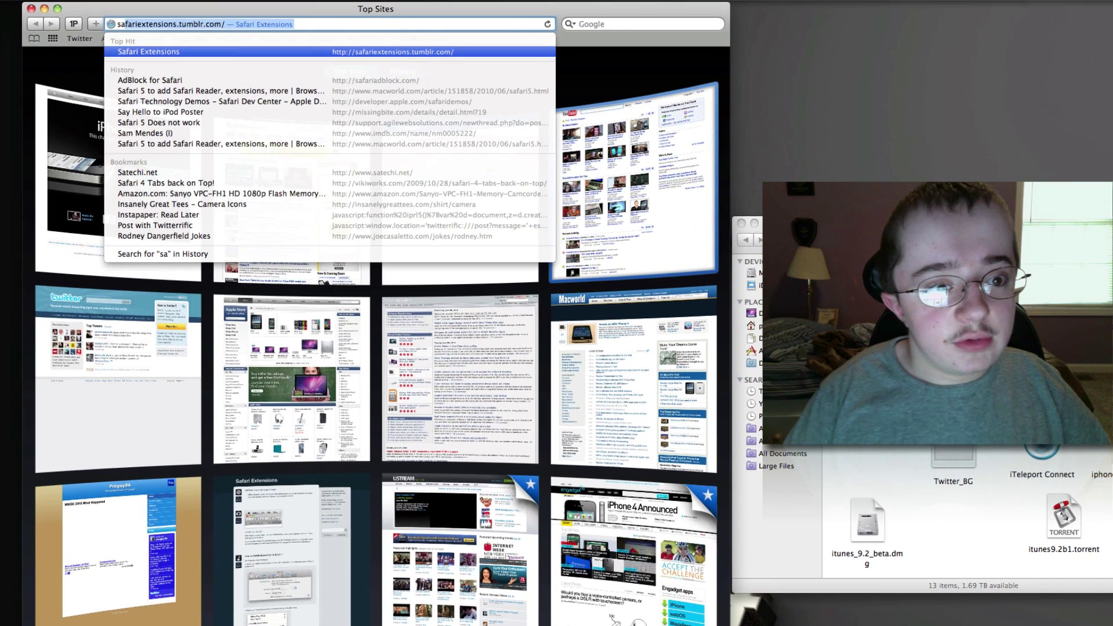
- Activate Safari and scroll down the Safari Extensions blog to the Snapper post
{"action": "left_click", "coordinate": [299, 9]}
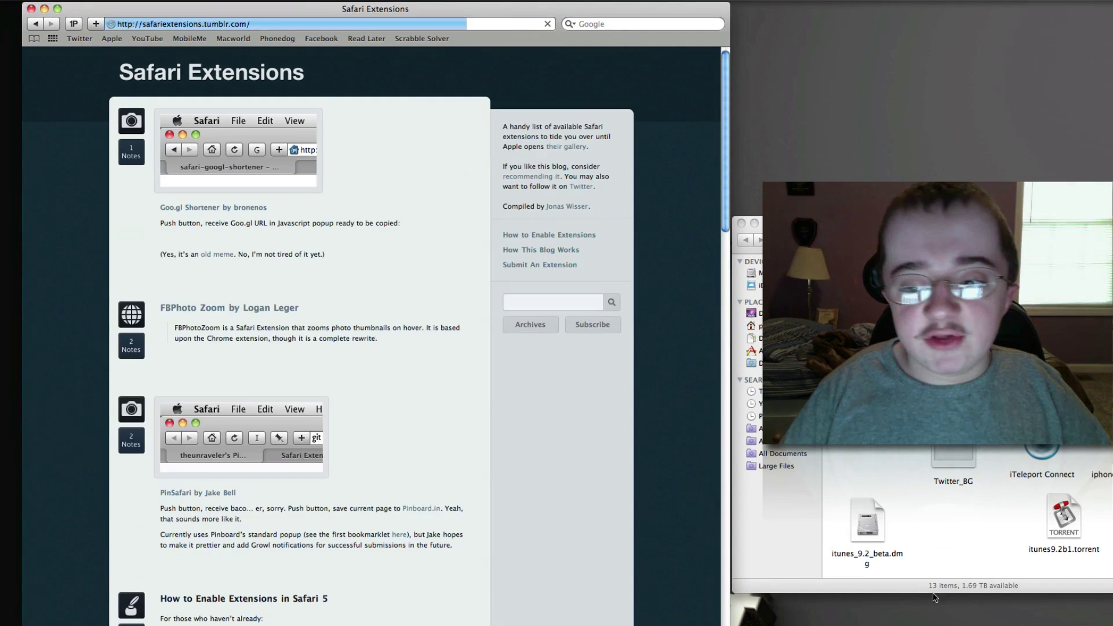
{"action": "left_click", "coordinate": [410, 448]}
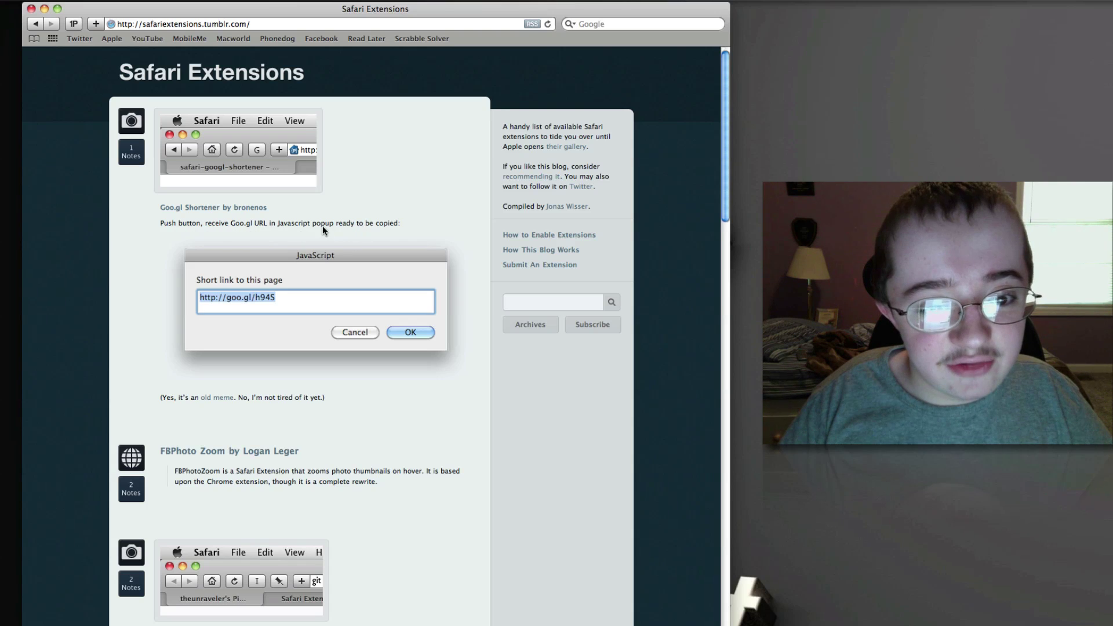
{"action": "scroll", "coordinate": [322, 225], "scroll_direction": "down", "scroll_amount": 20}
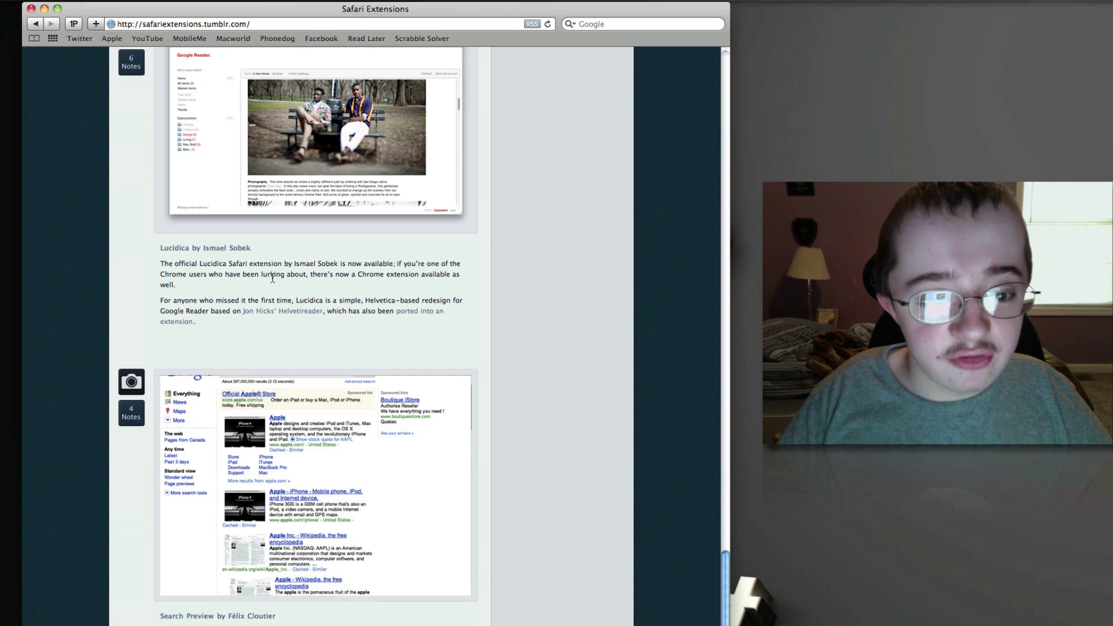
{"action": "scroll", "coordinate": [123, 466], "scroll_direction": "down", "scroll_amount": 15}
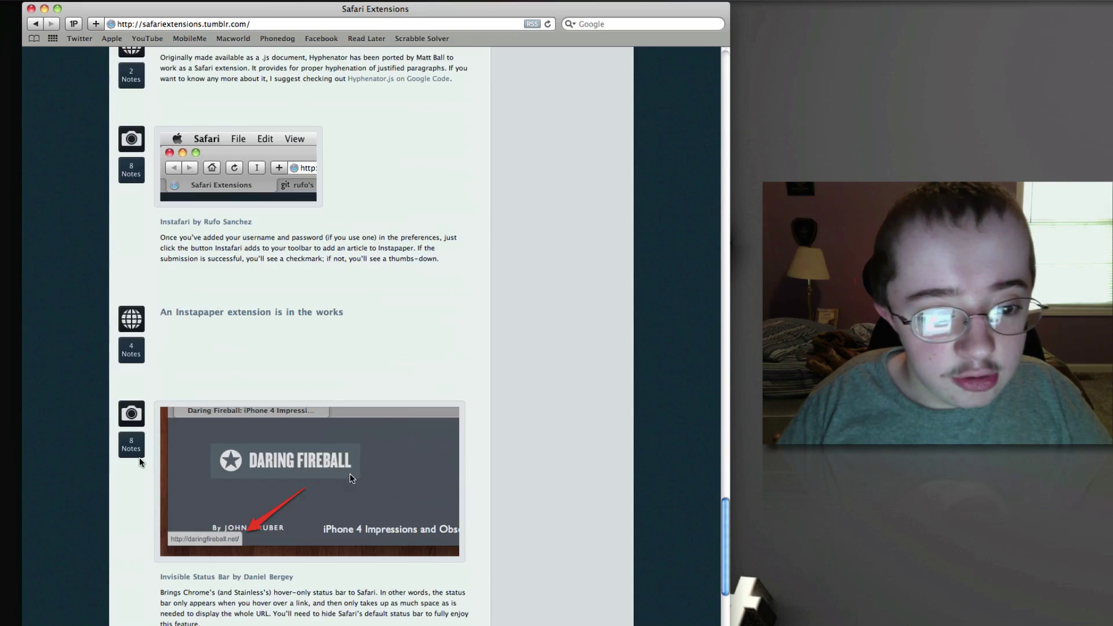
{"action": "scroll", "coordinate": [117, 469], "scroll_direction": "up", "scroll_amount": 10}
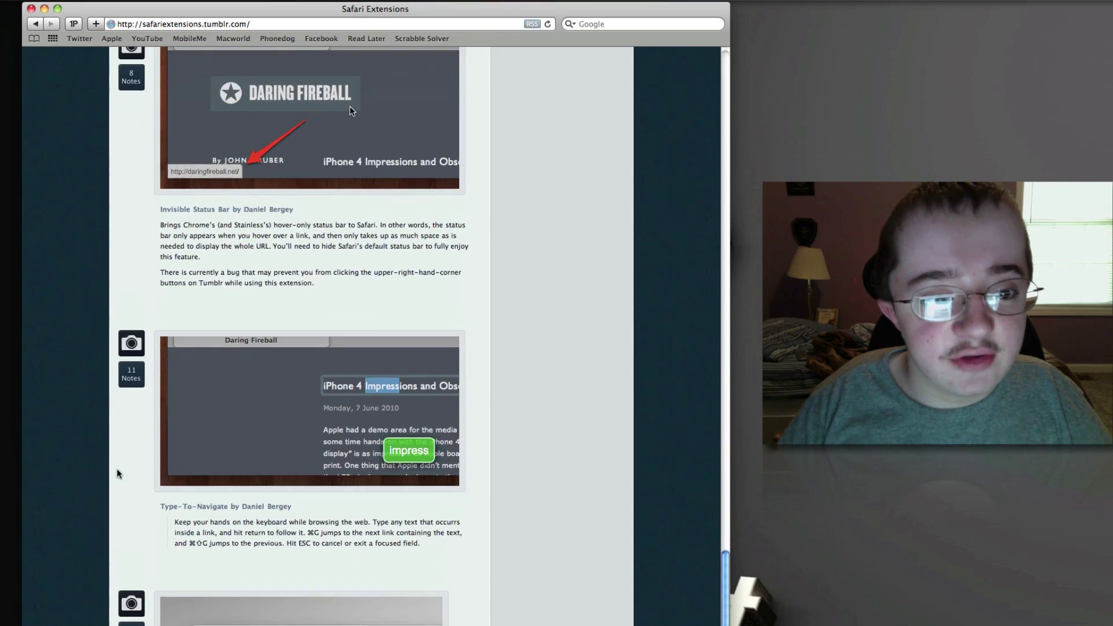
{"action": "scroll", "coordinate": [117, 469], "scroll_direction": "down", "scroll_amount": 8}
{"action": "scroll", "coordinate": [127, 472], "scroll_direction": "down", "scroll_amount": 3}
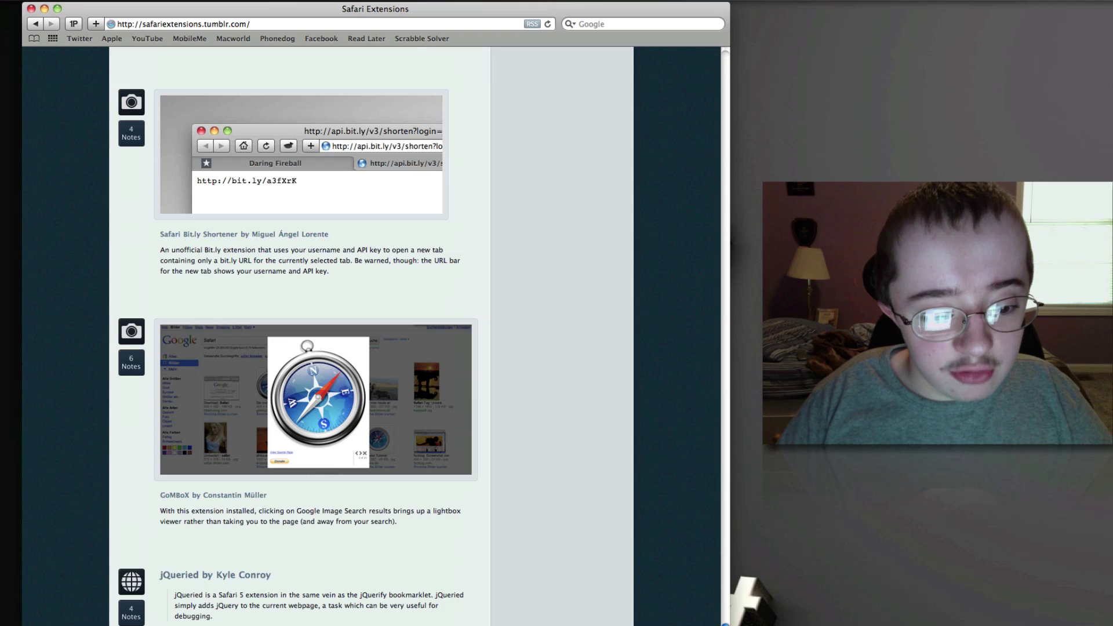
{"action": "scroll", "coordinate": [246, 574], "scroll_direction": "down", "scroll_amount": 10}
{"action": "scroll", "coordinate": [315, 572], "scroll_direction": "down", "scroll_amount": 12}
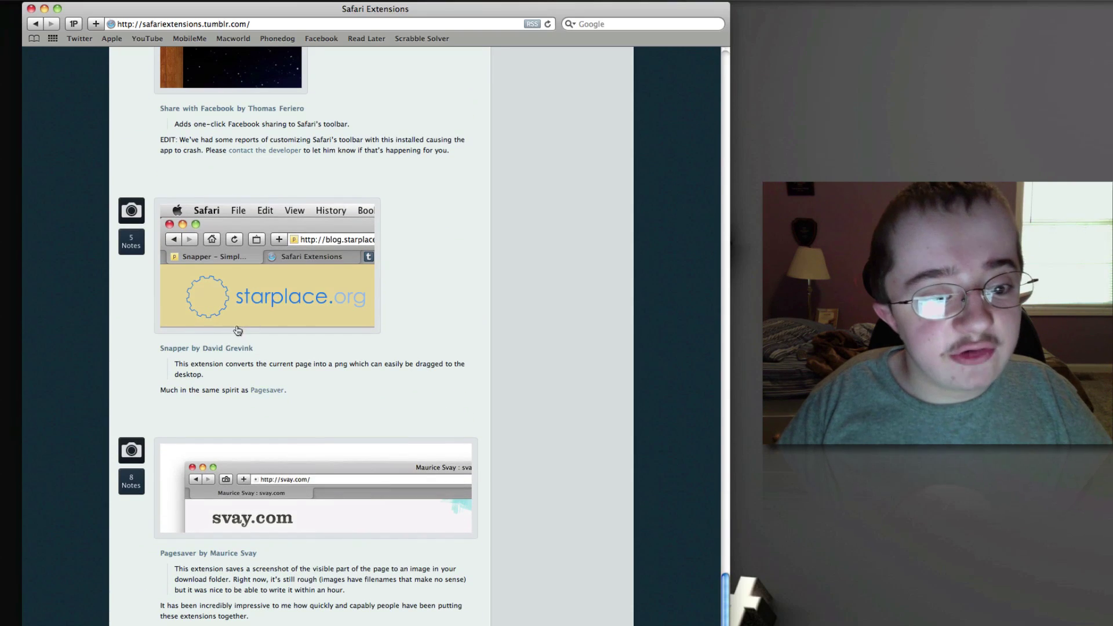
- Download Snapper.safariextz from its starplace.org post and install it from the desktop
{"action": "left_click", "coordinate": [225, 348]}
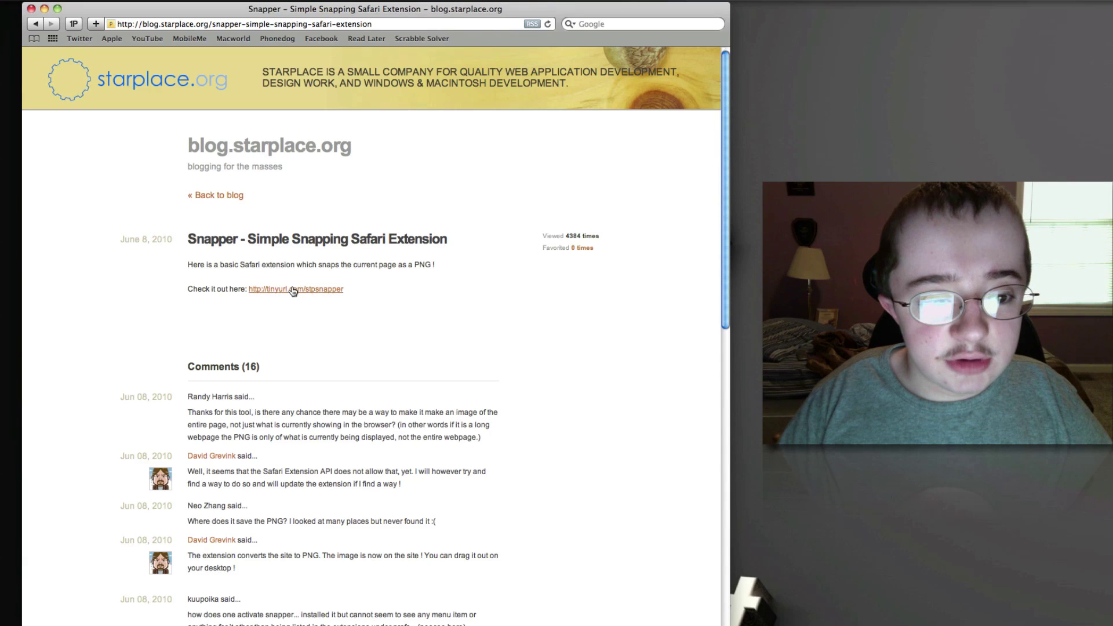
{"action": "left_click", "coordinate": [291, 296]}
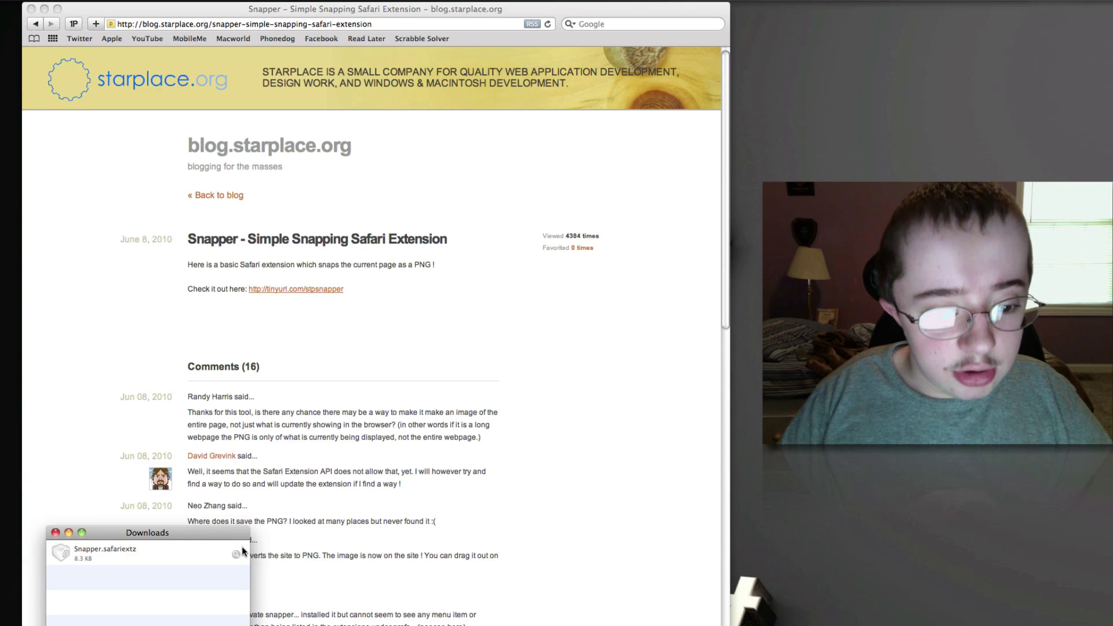
{"action": "left_click", "coordinate": [231, 558]}
{"action": "left_click_drag", "start_coordinate": [866, 455], "coordinate": [956, 136]}
{"action": "double_click", "coordinate": [954, 129]}
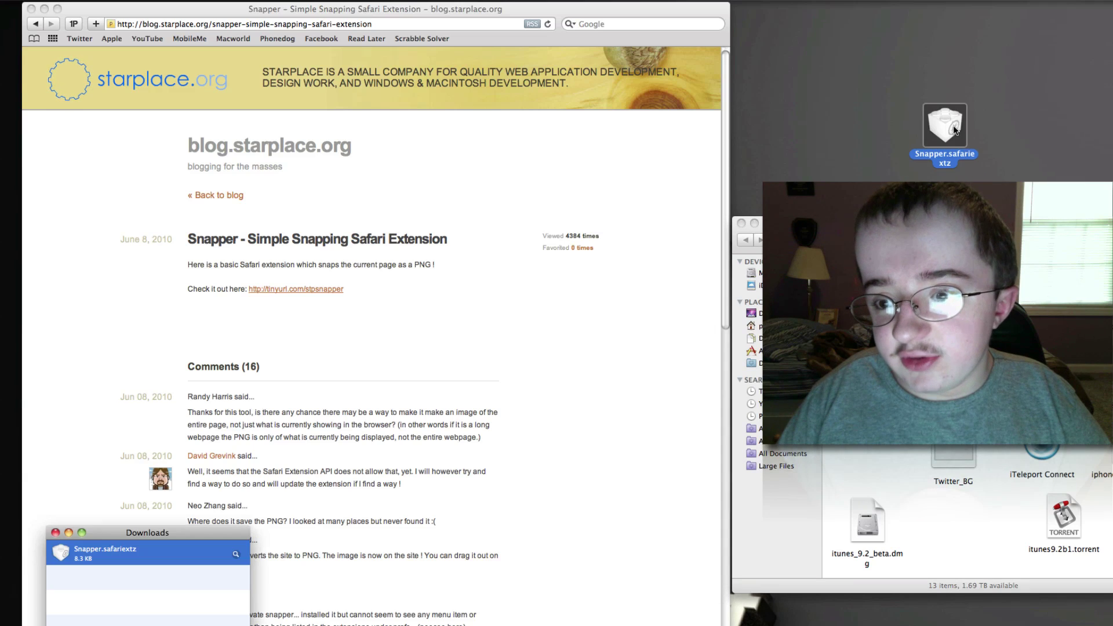
{"action": "left_click", "coordinate": [581, 276]}
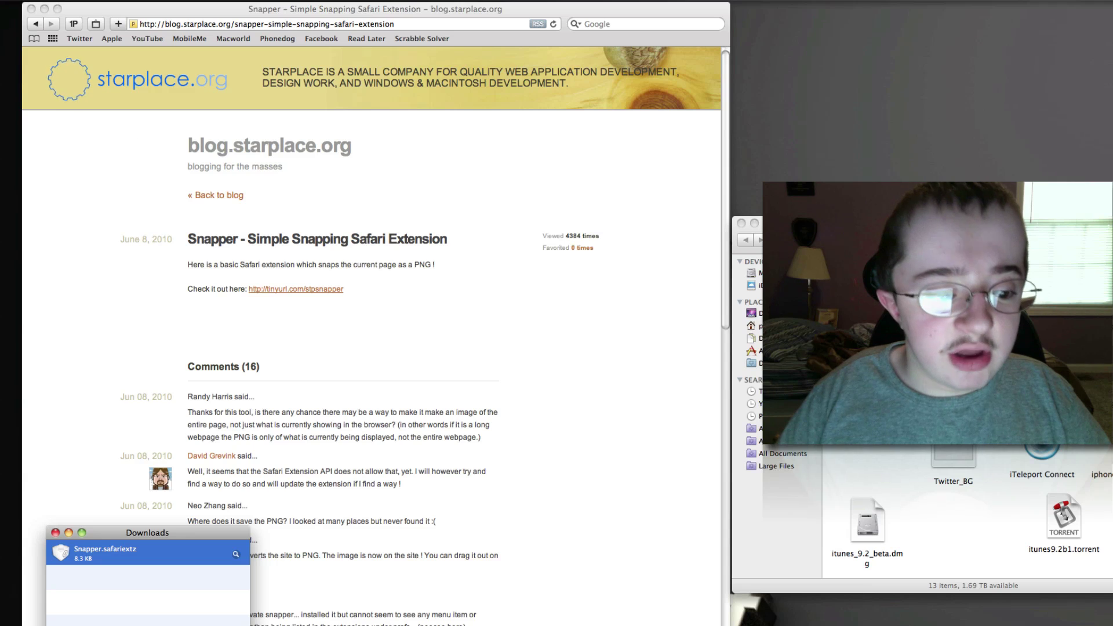
- Close the Downloads list and the Finder window, returning to Safari
{"action": "left_click", "coordinate": [56, 533]}
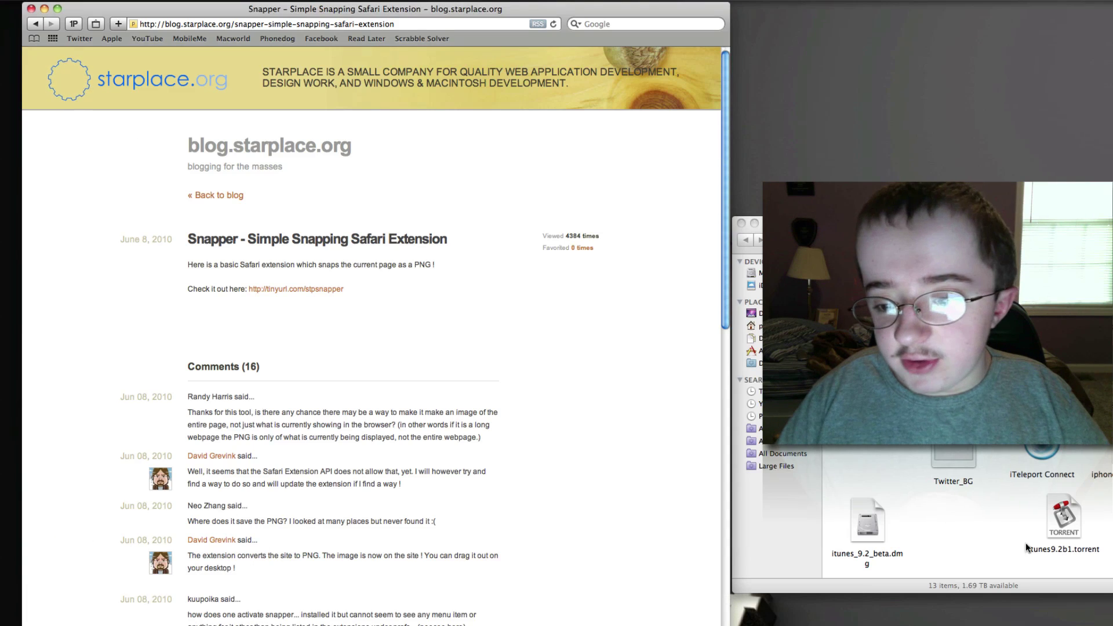
{"action": "left_click", "coordinate": [750, 239]}
{"action": "left_click", "coordinate": [741, 223]}
{"action": "left_click", "coordinate": [667, 235]}
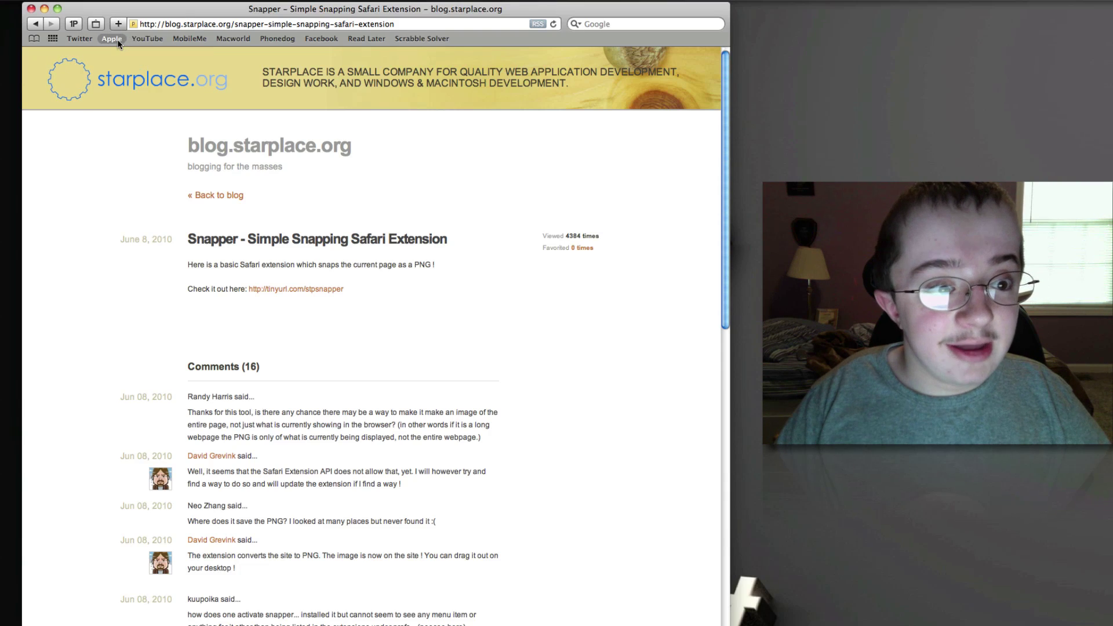
- Snapshot apple.com with Snapper and save it to the desktop as Unknown.png
{"action": "left_click", "coordinate": [113, 38]}
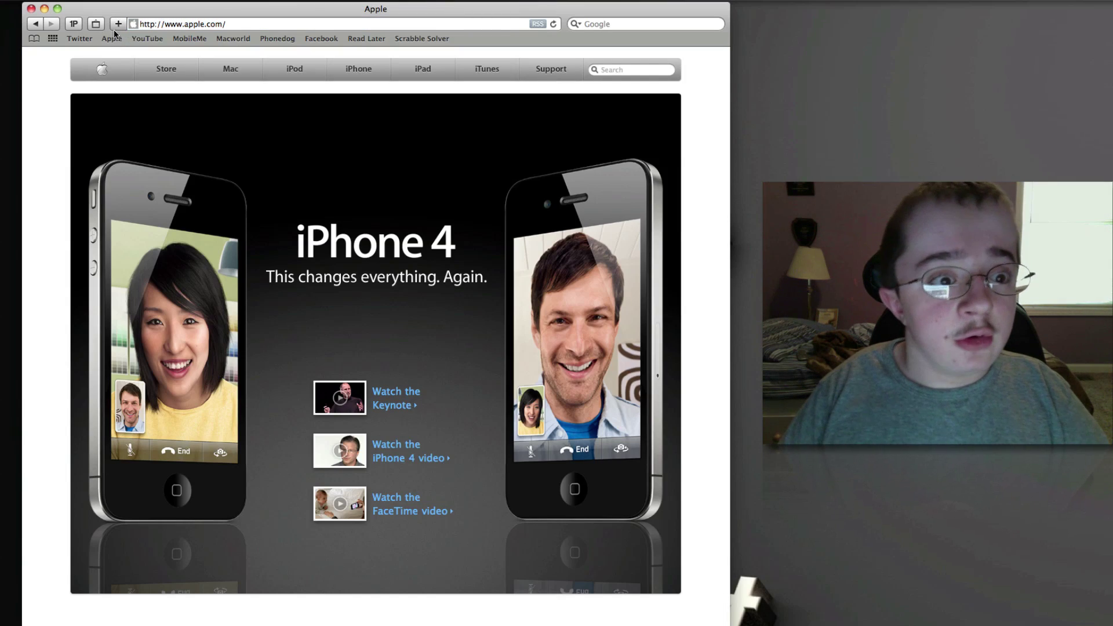
{"action": "left_click", "coordinate": [93, 23]}
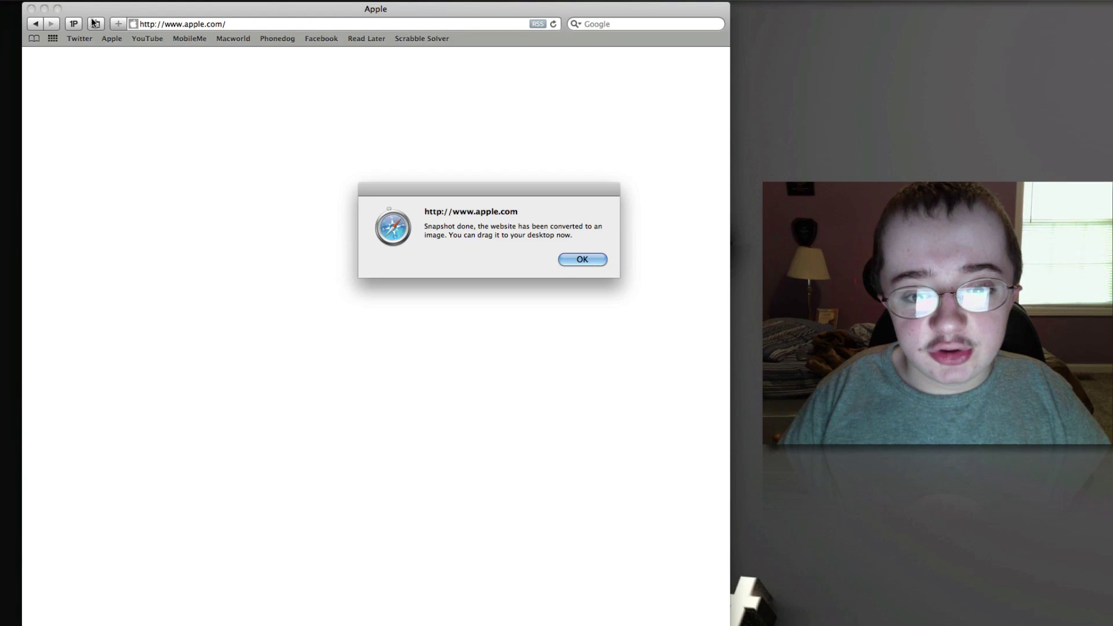
{"action": "key", "text": "Return"}
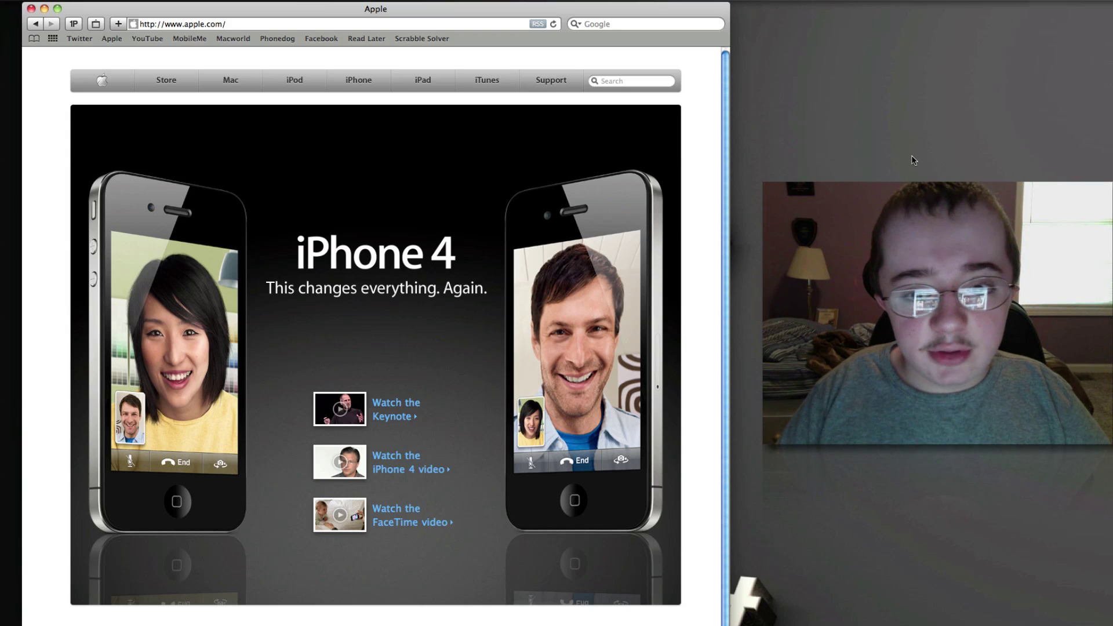
{"action": "left_click", "coordinate": [172, 316]}
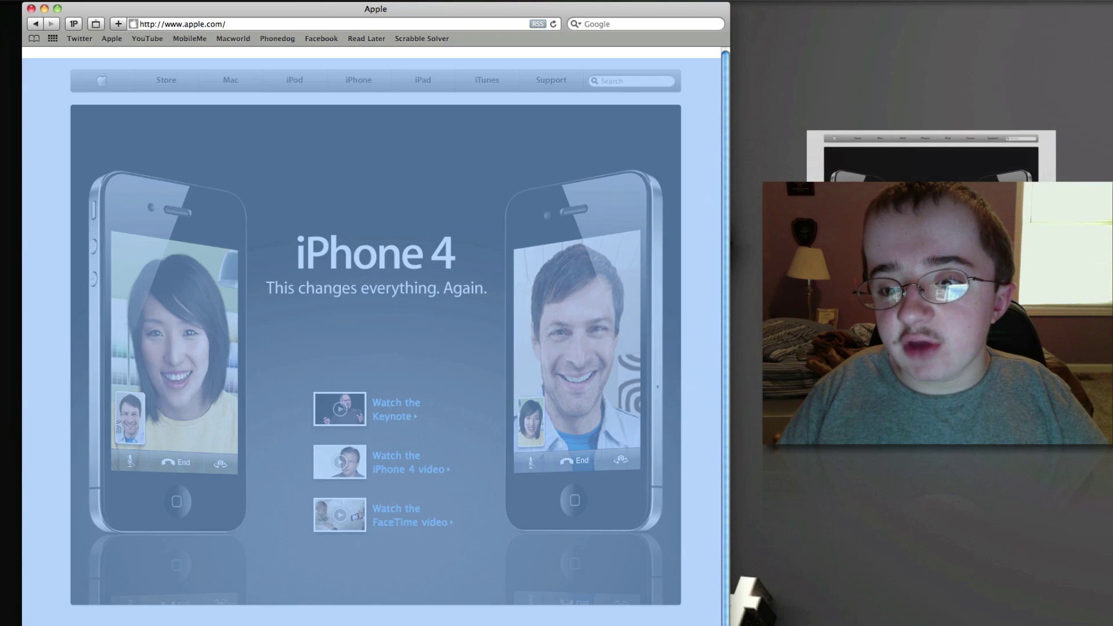
- Quick Look Unknown.png, delete it, and return to Safari
{"action": "left_click", "coordinate": [858, 223]}
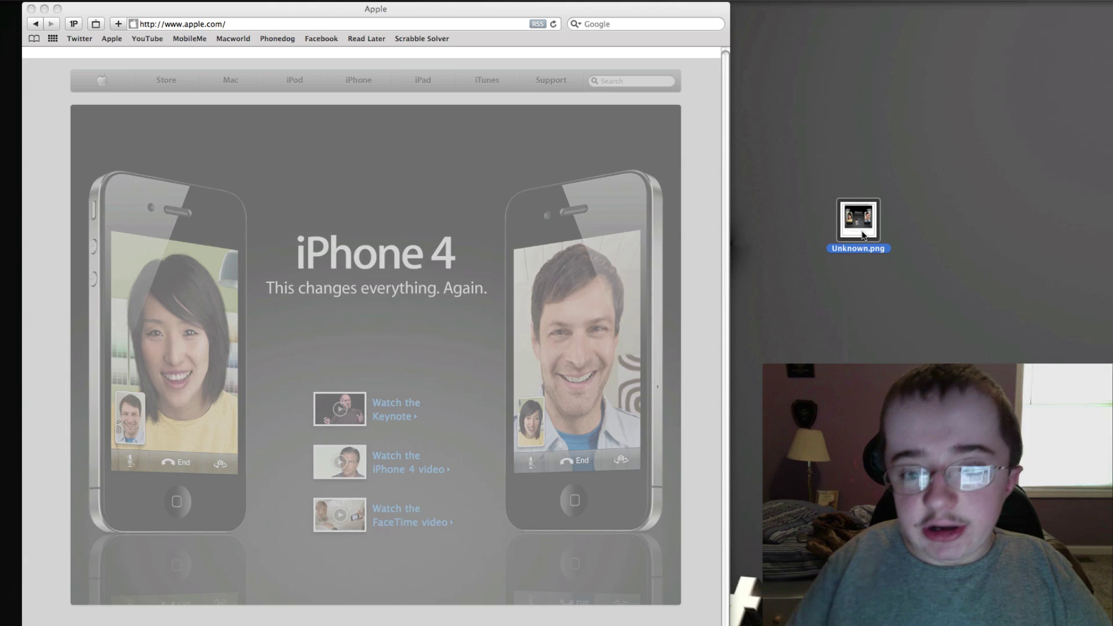
{"action": "key", "text": "space"}
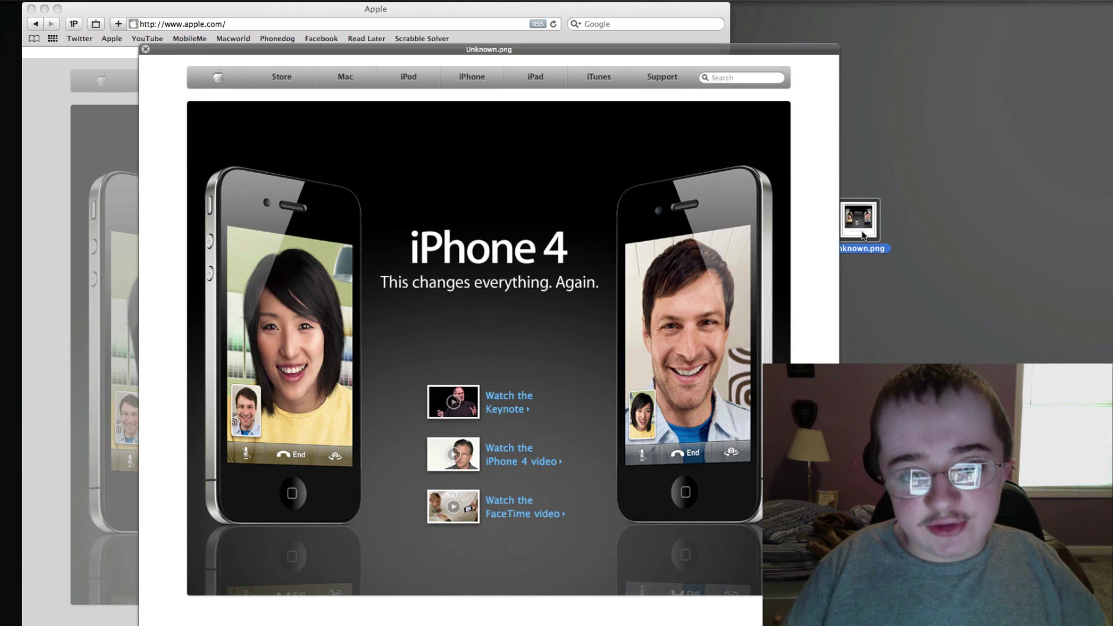
{"action": "key", "text": "space"}
{"action": "key", "text": "super+BackSpace"}
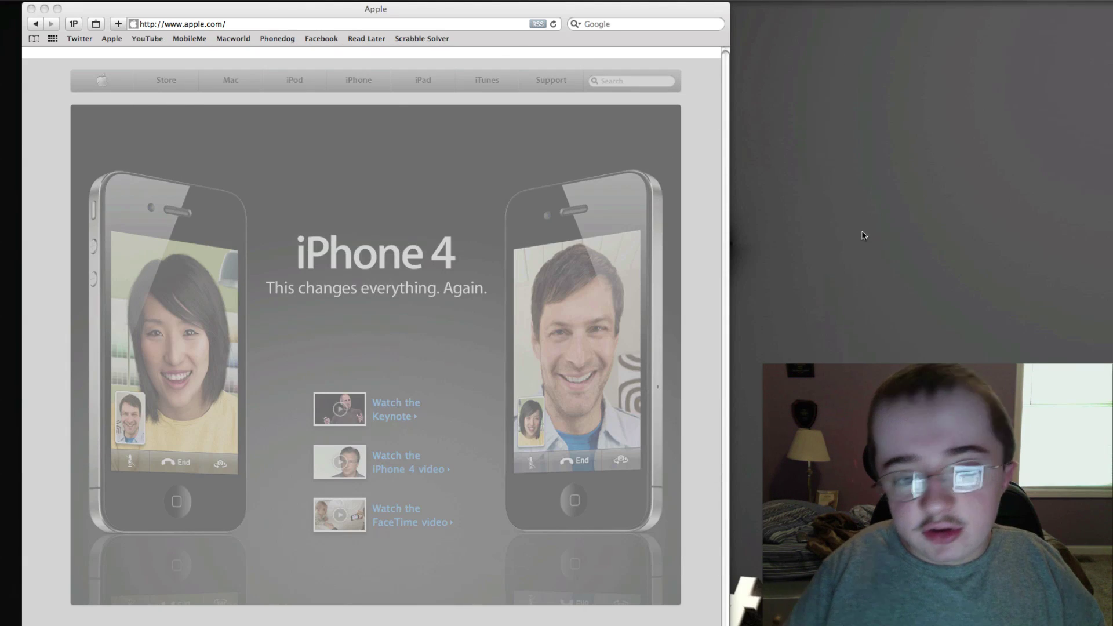
{"action": "left_click", "coordinate": [206, 16]}
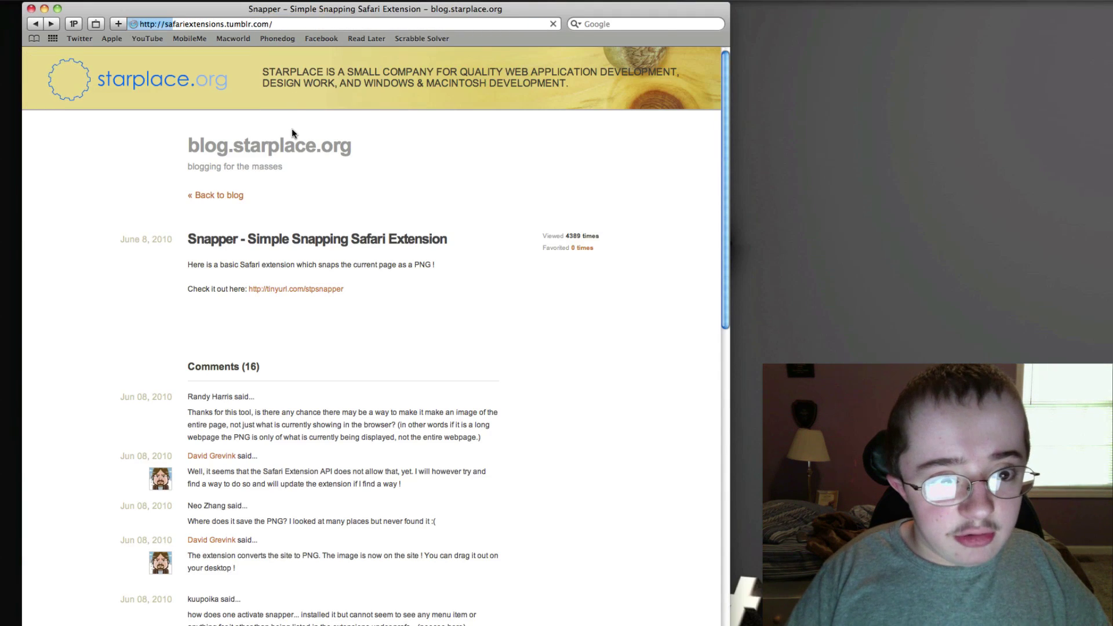
- Download AdBlockForSafari.safariextz, install it from Finder, and close the Downloads list
{"action": "scroll", "coordinate": [333, 293], "scroll_direction": "down", "scroll_amount": 15}
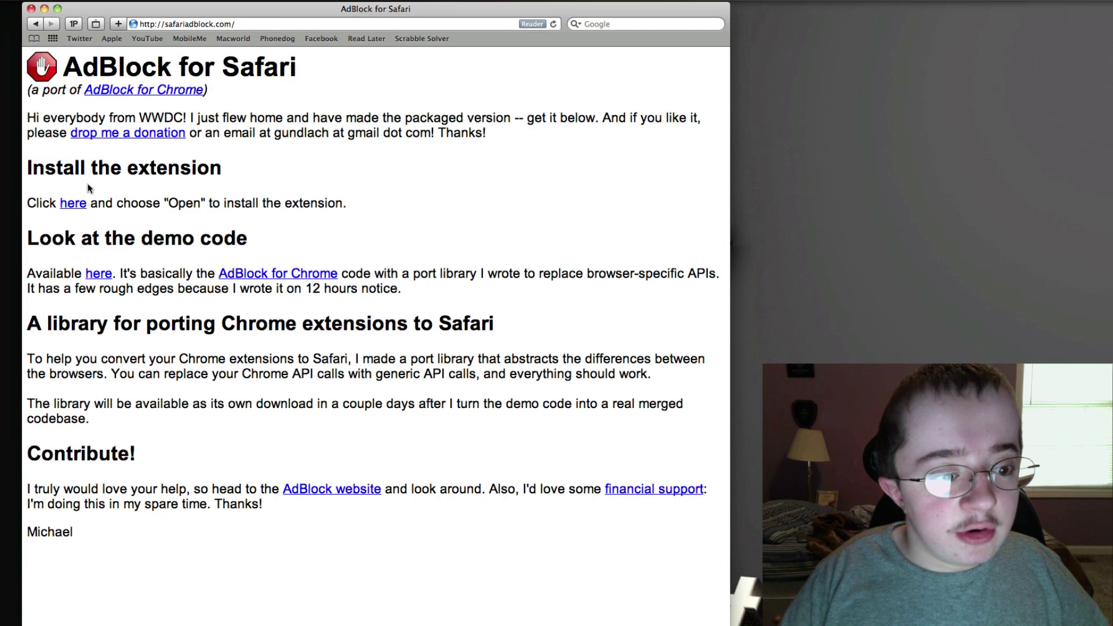
{"action": "left_click", "coordinate": [75, 203]}
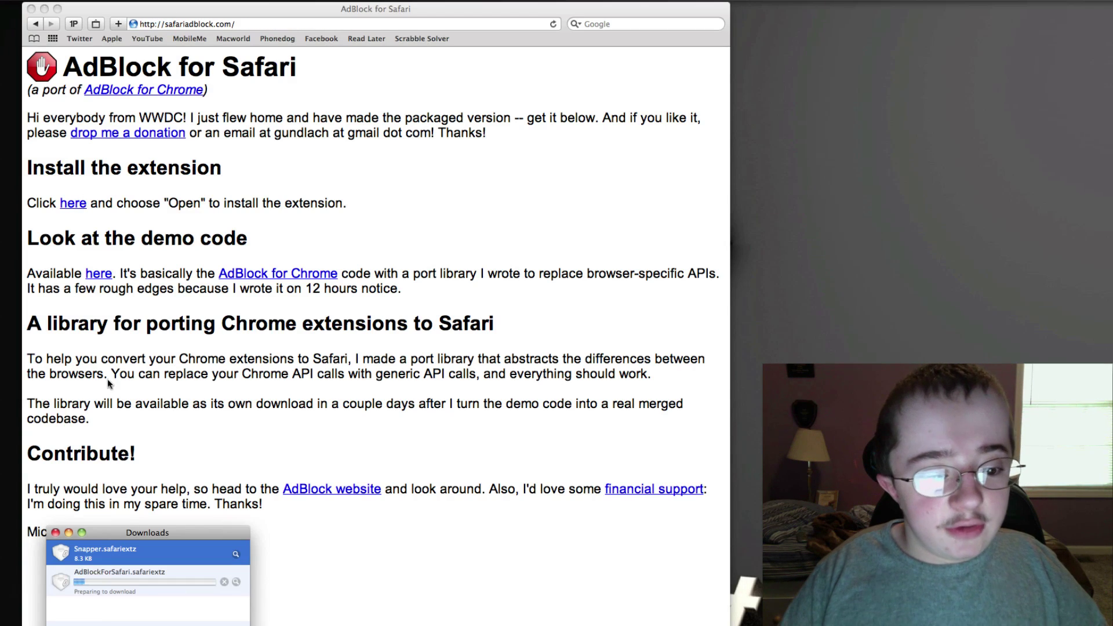
{"action": "left_click", "coordinate": [237, 579]}
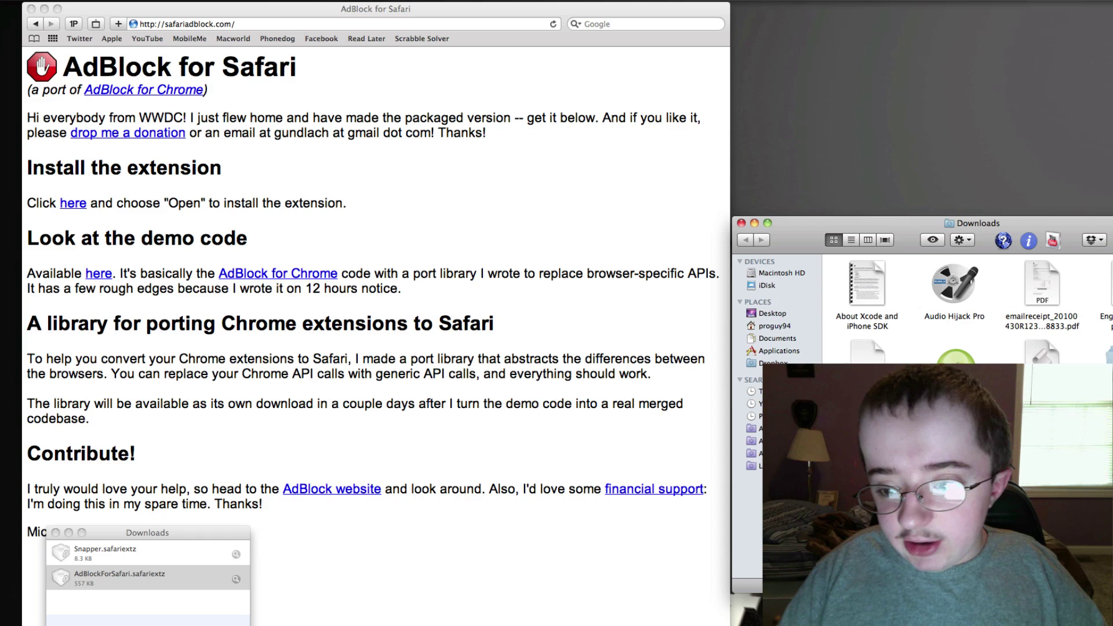
{"action": "left_click", "coordinate": [741, 224]}
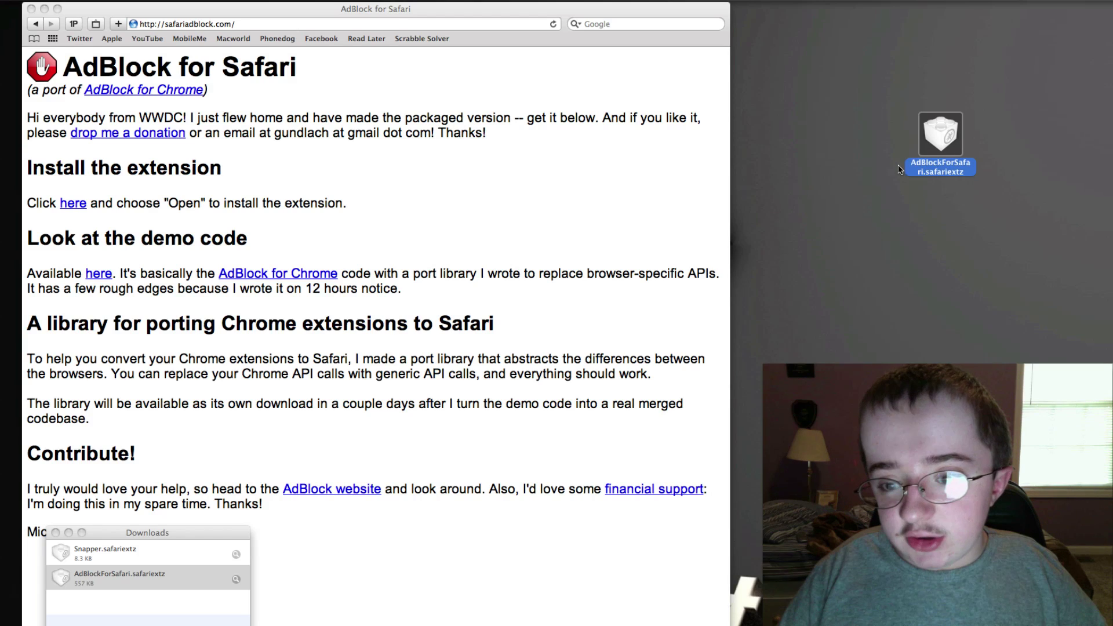
{"action": "double_click", "coordinate": [933, 149]}
{"action": "left_click", "coordinate": [582, 277]}
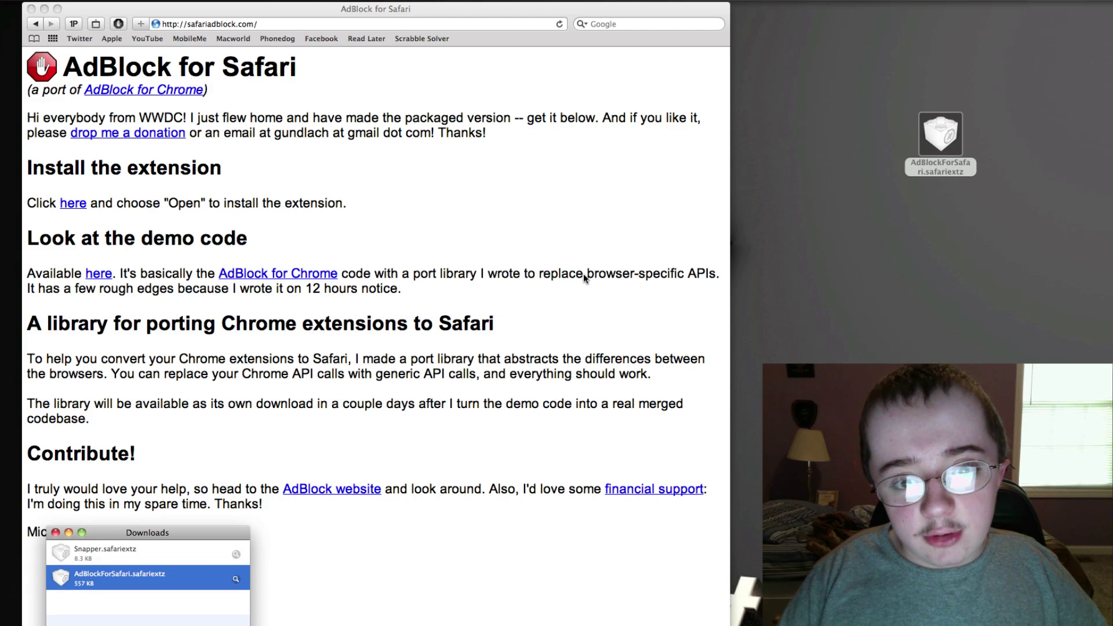
{"action": "left_click", "coordinate": [56, 532]}
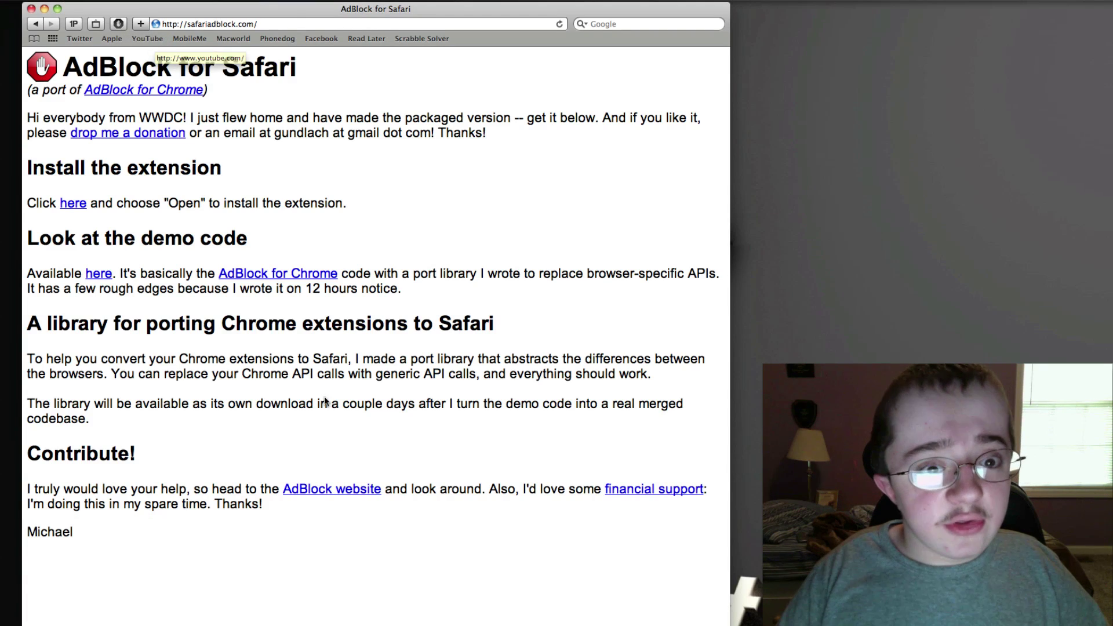
- Load and browse the PhoneDog and Macworld bookmarks
{"action": "left_click", "coordinate": [286, 43]}
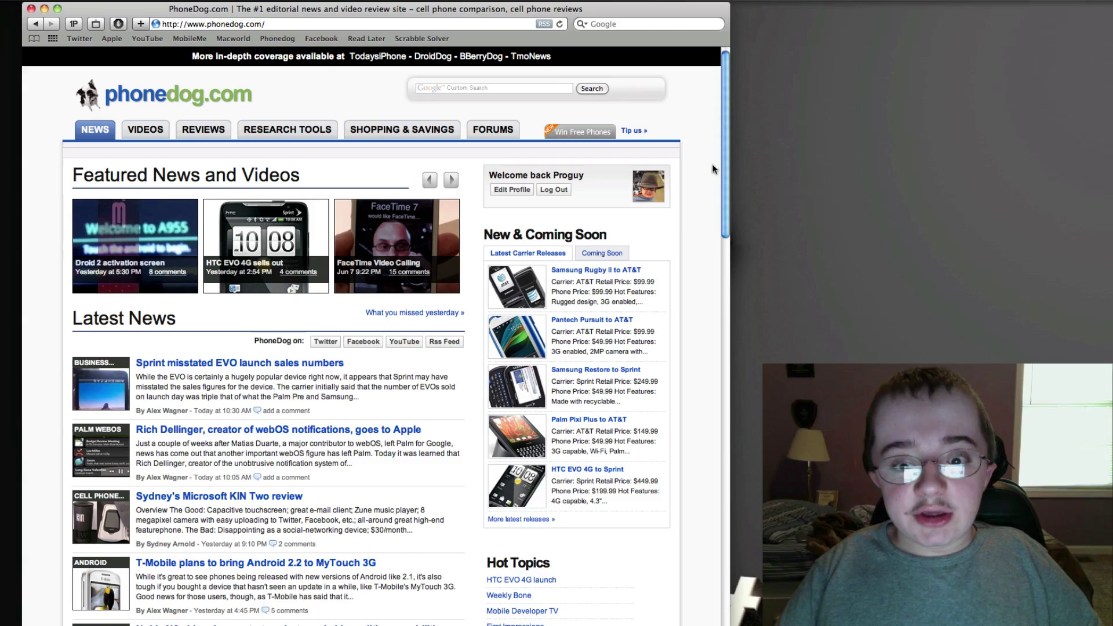
{"action": "scroll", "coordinate": [448, 513], "scroll_direction": "down", "scroll_amount": 20}
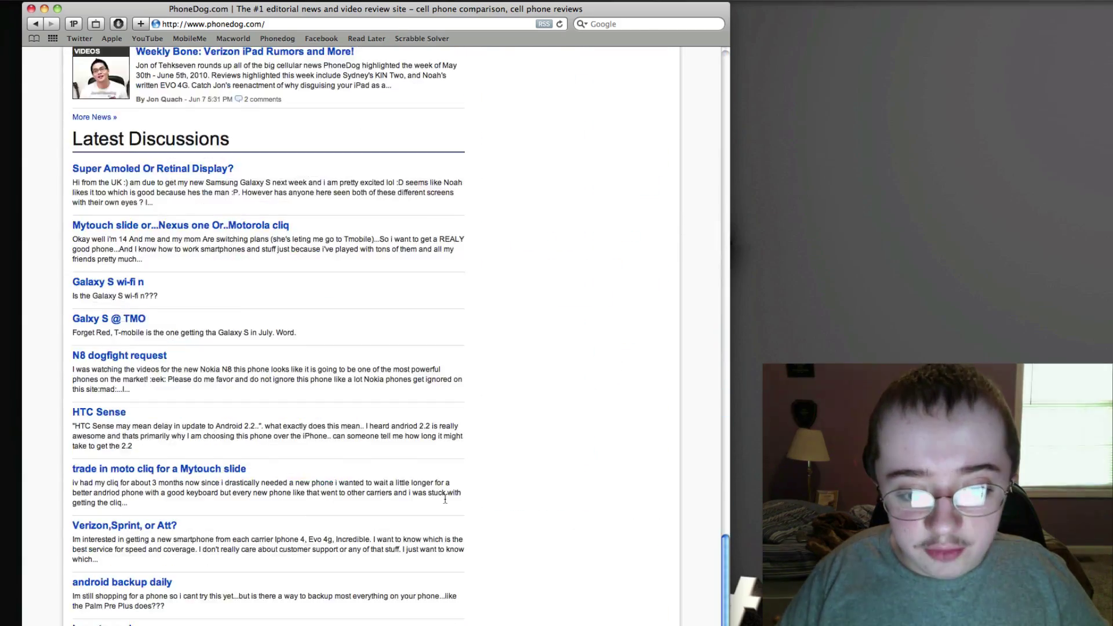
{"action": "scroll", "coordinate": [448, 504], "scroll_direction": "up", "scroll_amount": 20}
{"action": "left_click", "coordinate": [226, 38]}
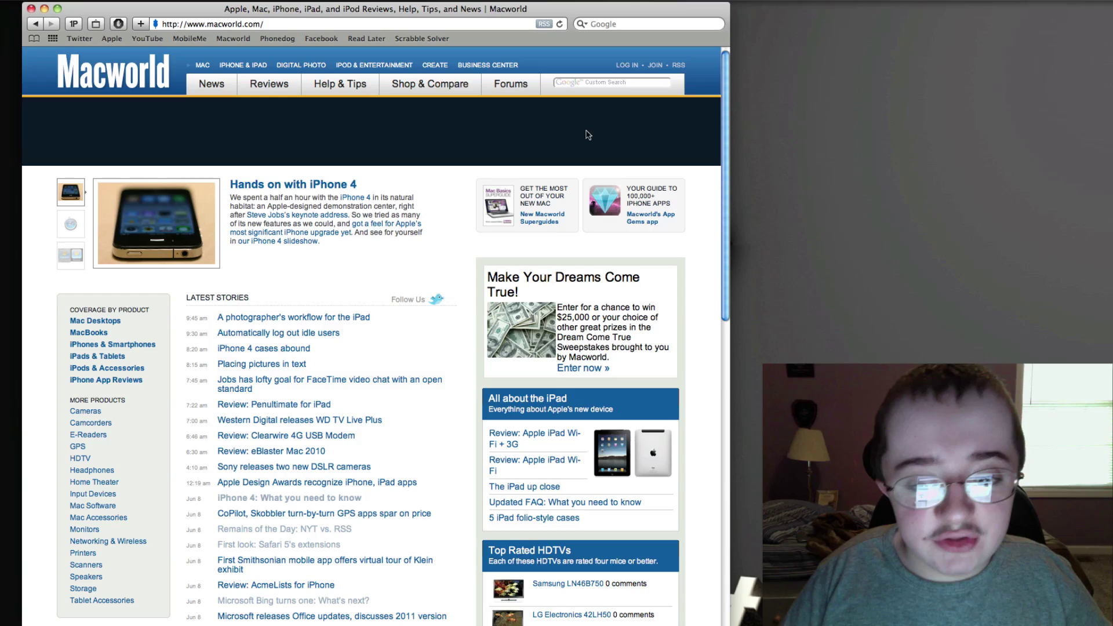
{"action": "scroll", "coordinate": [589, 134], "scroll_direction": "down", "scroll_amount": 20}
{"action": "scroll", "coordinate": [593, 314], "scroll_direction": "up", "scroll_amount": 8}
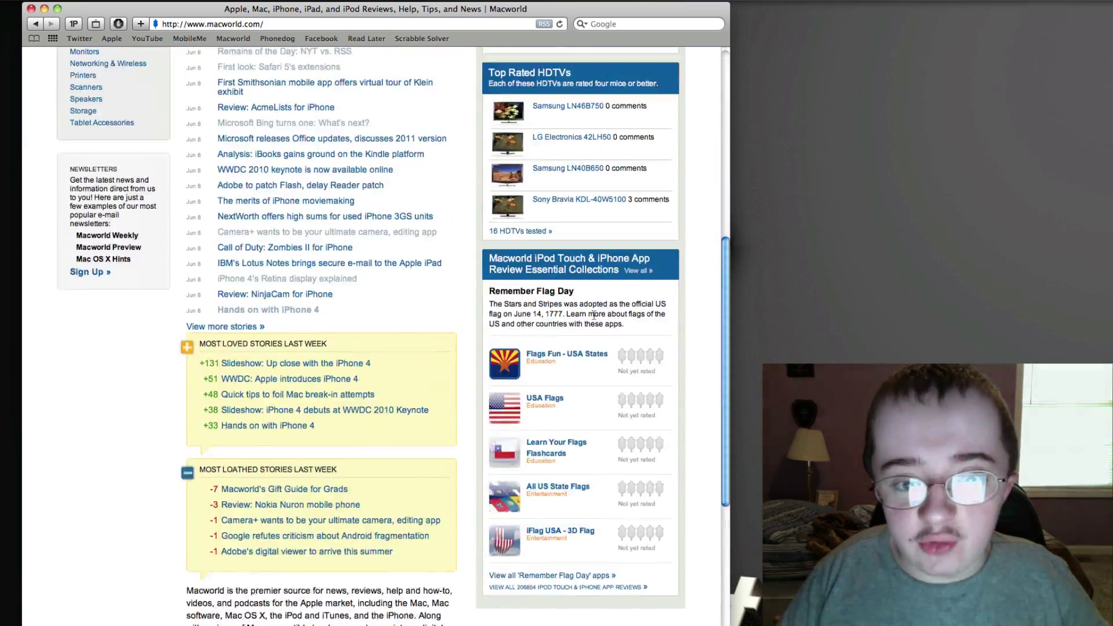
{"action": "scroll", "coordinate": [594, 314], "scroll_direction": "up", "scroll_amount": 10}
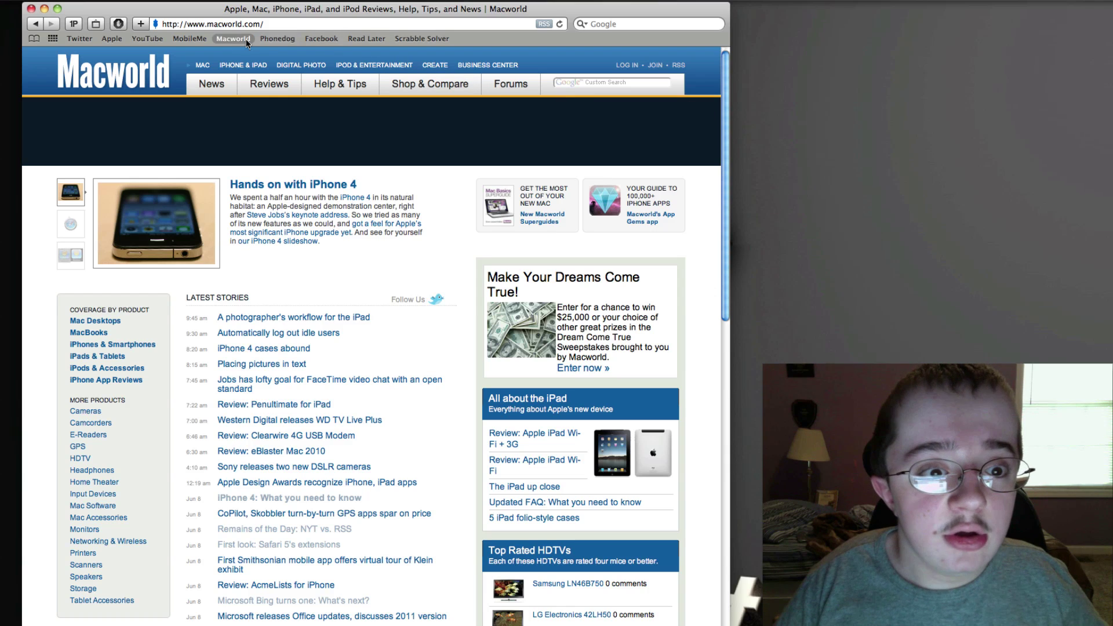
- Go to appleinsider.com by typing 'applei' in the address bar, and browse it
{"action": "left_click", "coordinate": [221, 29]}
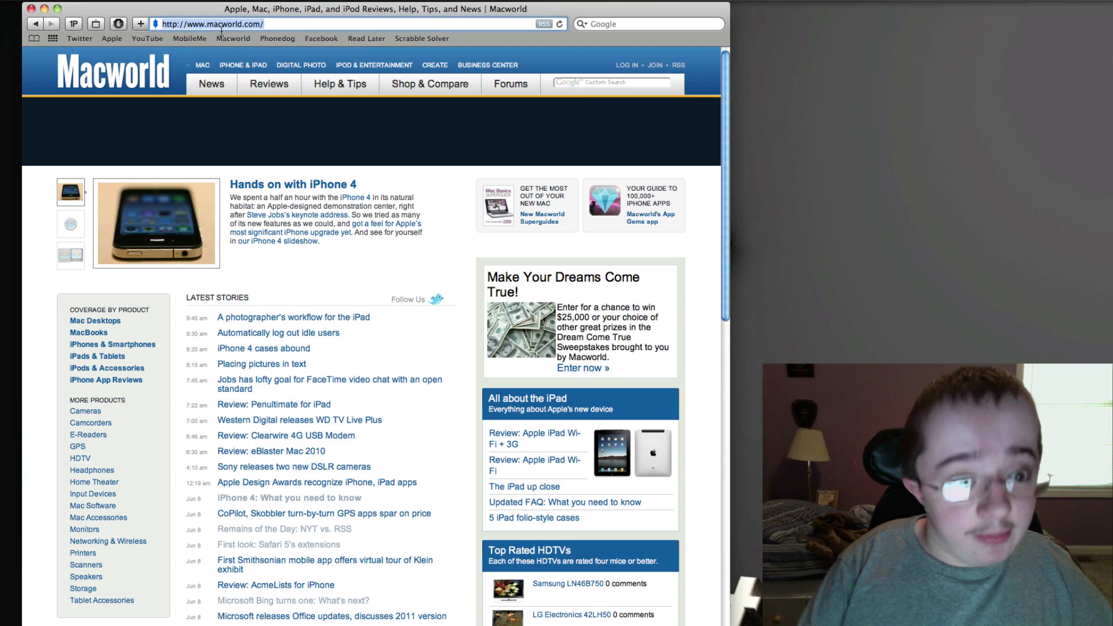
{"action": "type", "text": "appleinsider"}
{"action": "key", "text": "Return"}
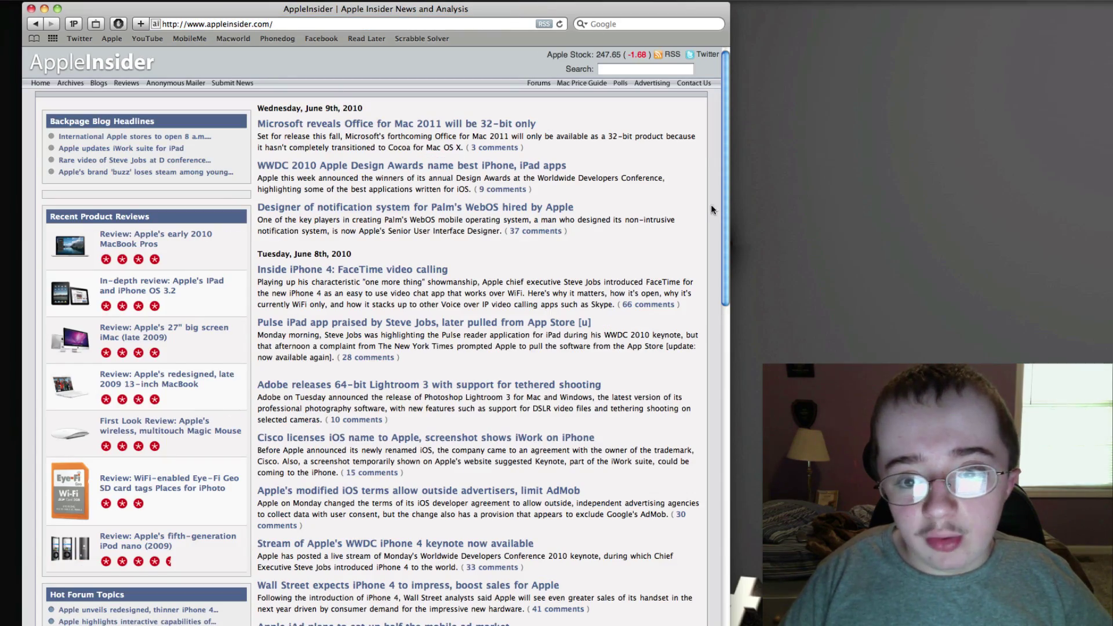
{"action": "scroll", "coordinate": [698, 431], "scroll_direction": "down", "scroll_amount": 20}
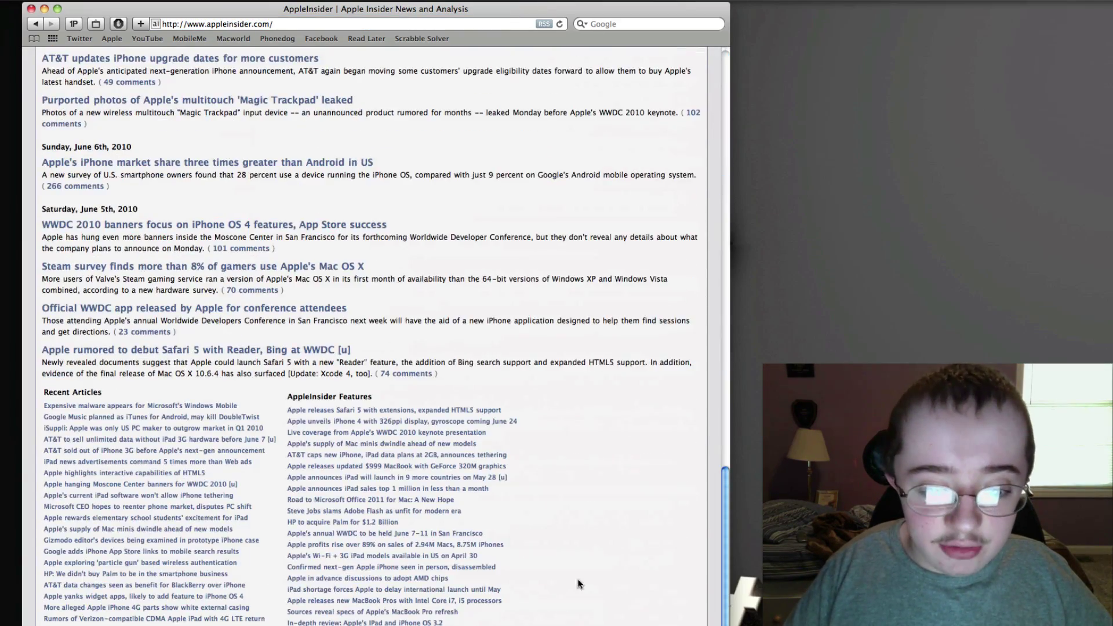
{"action": "scroll", "coordinate": [313, 510], "scroll_direction": "up", "scroll_amount": 15}
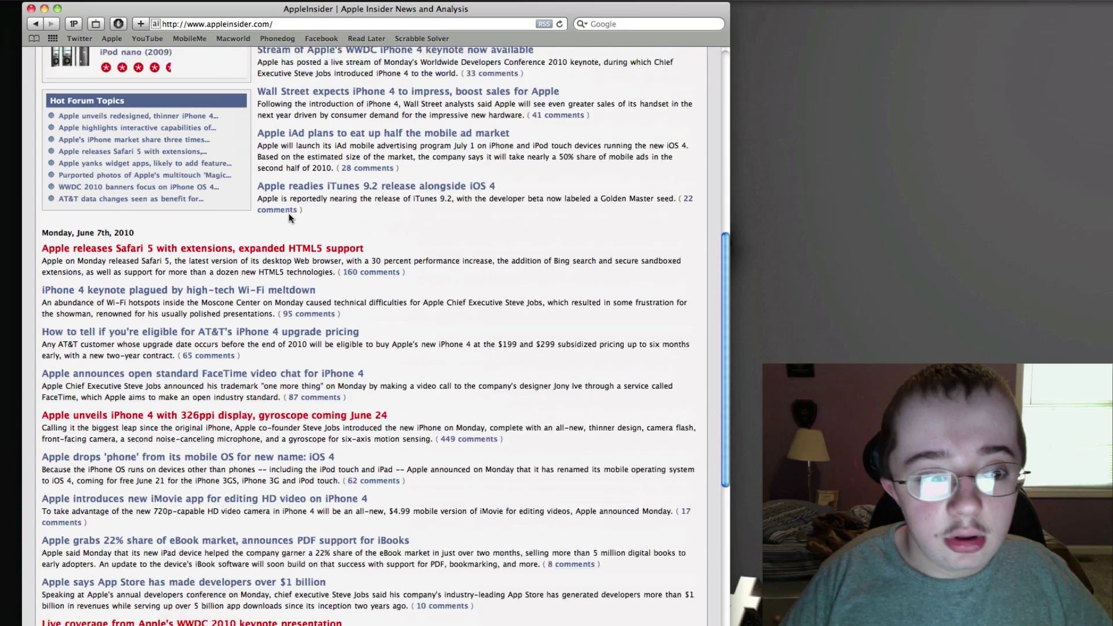
{"action": "scroll", "coordinate": [439, 276], "scroll_direction": "up", "scroll_amount": 10}
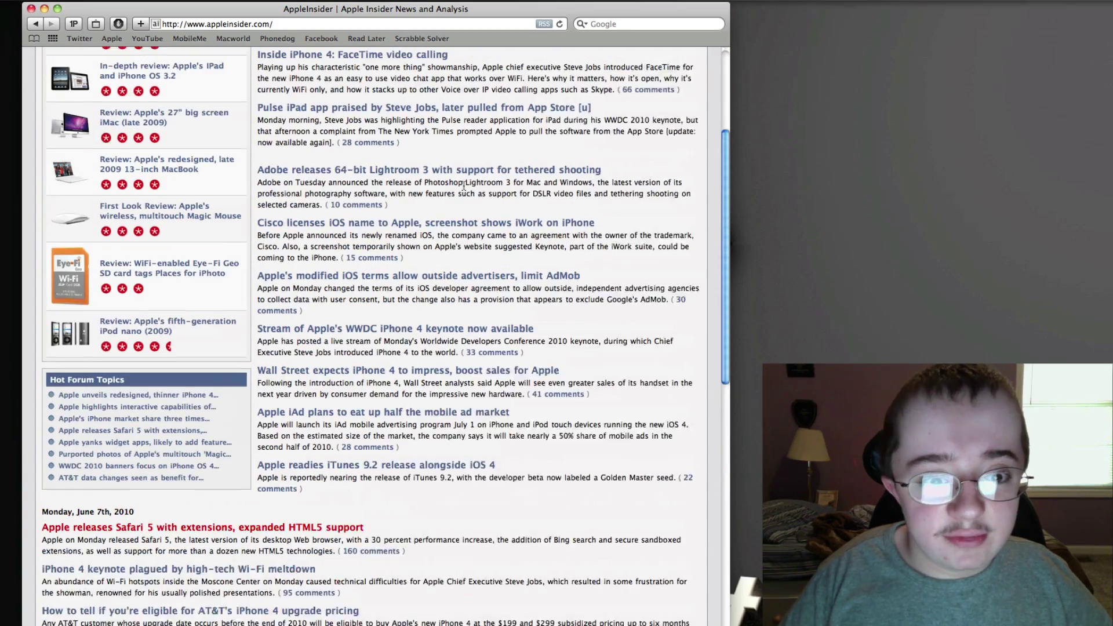
{"action": "scroll", "coordinate": [248, 231], "scroll_direction": "up", "scroll_amount": 6}
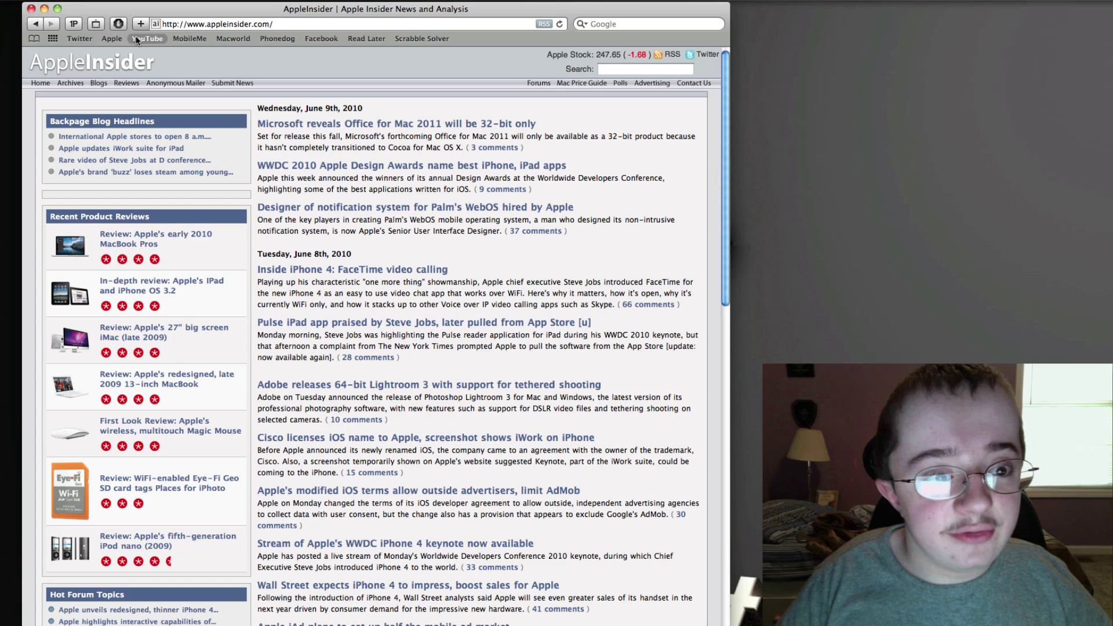
- Open YouTube and show the account's uploaded videos list
{"action": "left_click", "coordinate": [141, 40]}
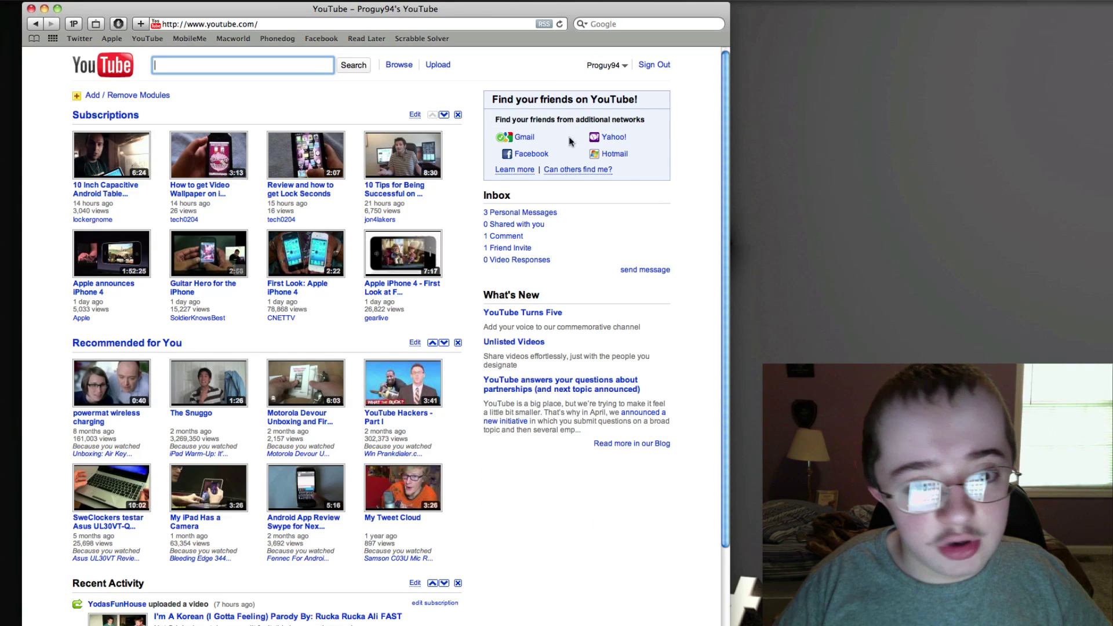
{"action": "left_click", "coordinate": [625, 63]}
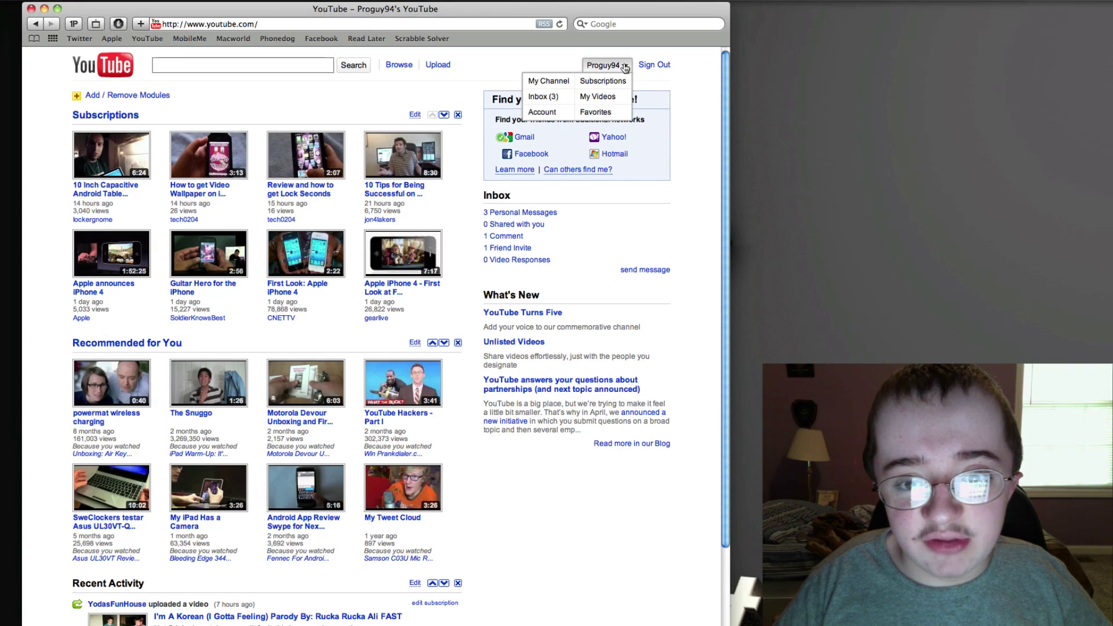
{"action": "left_click", "coordinate": [607, 99]}
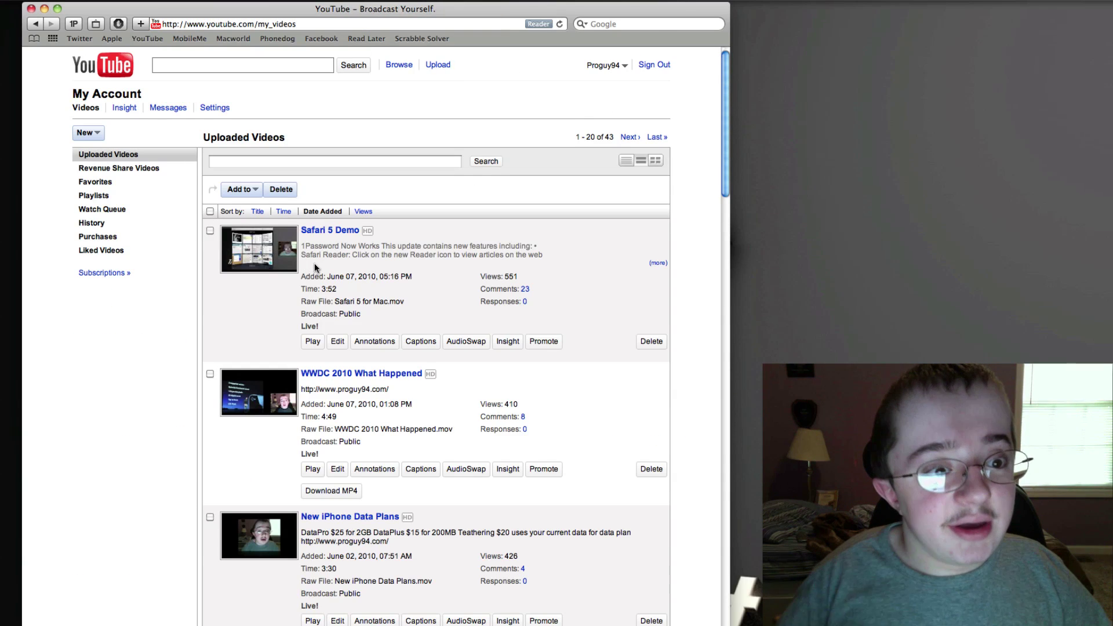
- Load safariextensions.tumblr.com from the 'sa' autocomplete and scroll to the Bit.ly Shortener and GoMBoX posts
{"action": "key", "text": "super+l"}
{"action": "type", "text": "safariextensions.tumblr.com/"}
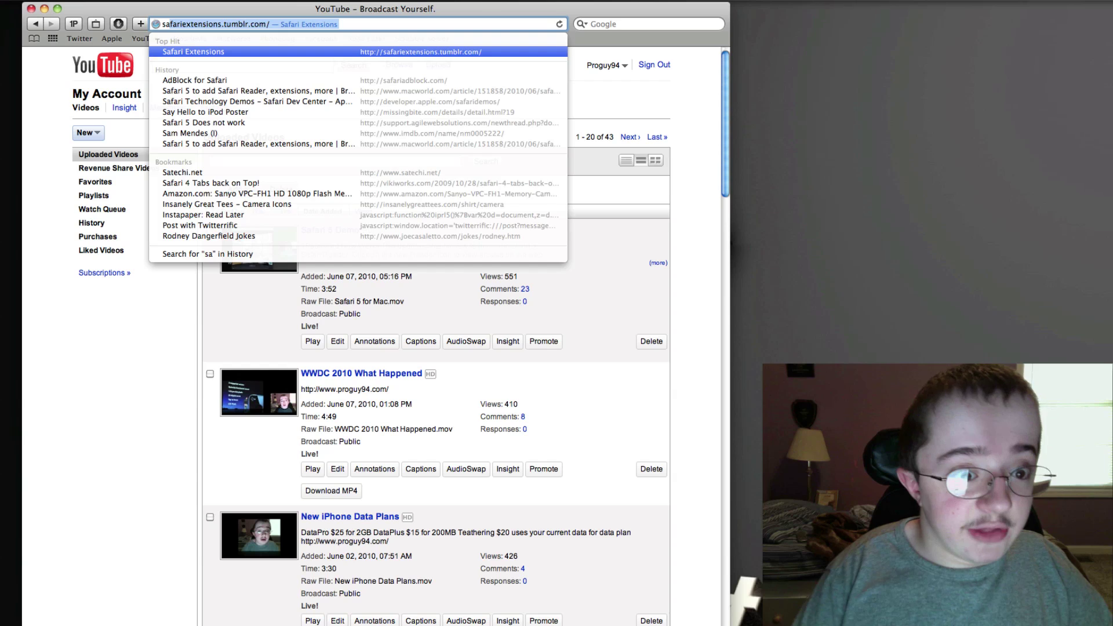
{"action": "key", "text": "Return"}
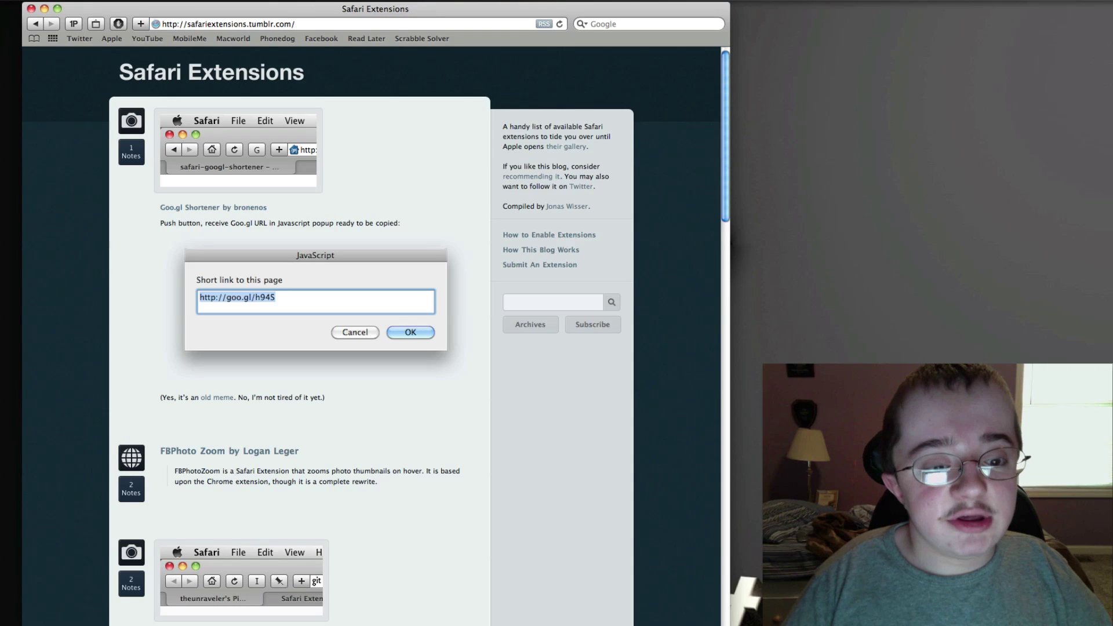
{"action": "scroll", "coordinate": [309, 129], "scroll_direction": "down", "scroll_amount": 10}
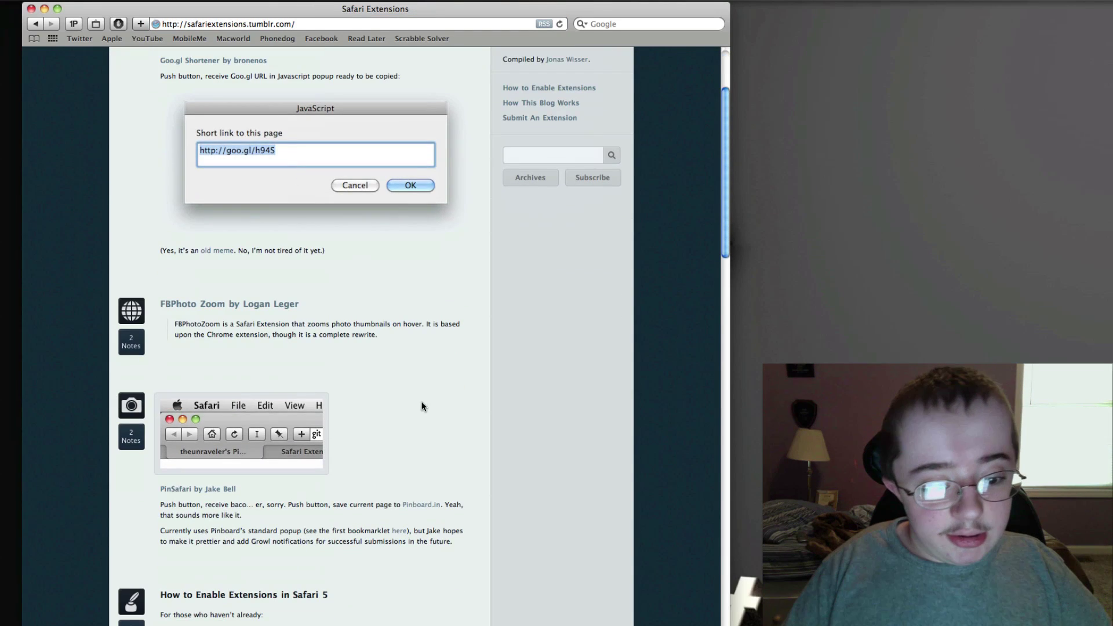
{"action": "scroll", "coordinate": [246, 456], "scroll_direction": "down", "scroll_amount": 15}
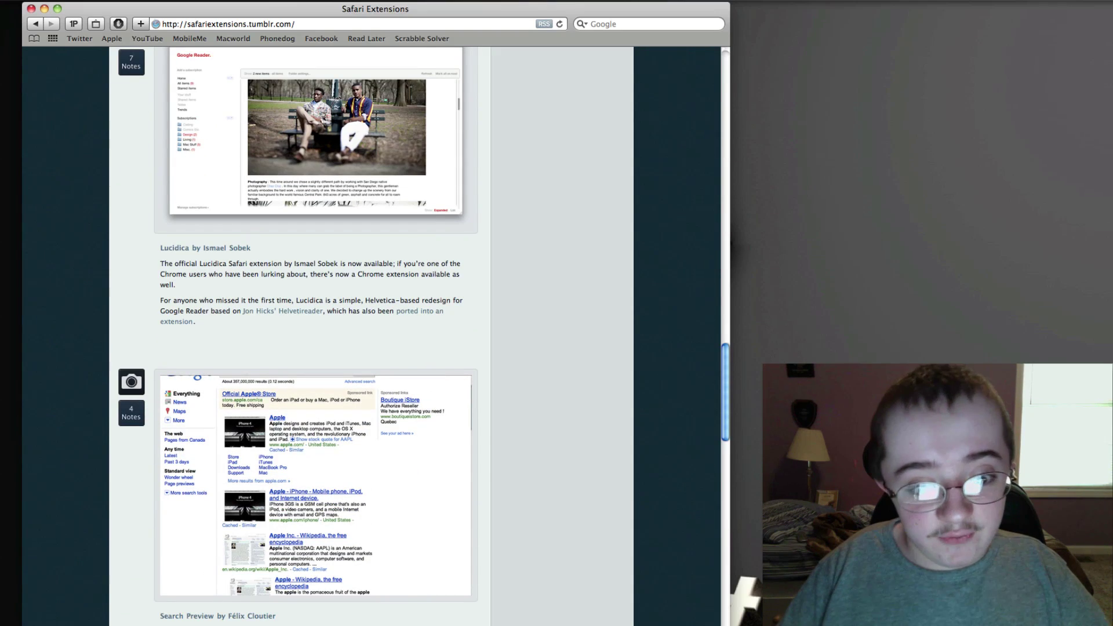
{"action": "scroll", "coordinate": [255, 620], "scroll_direction": "down", "scroll_amount": 15}
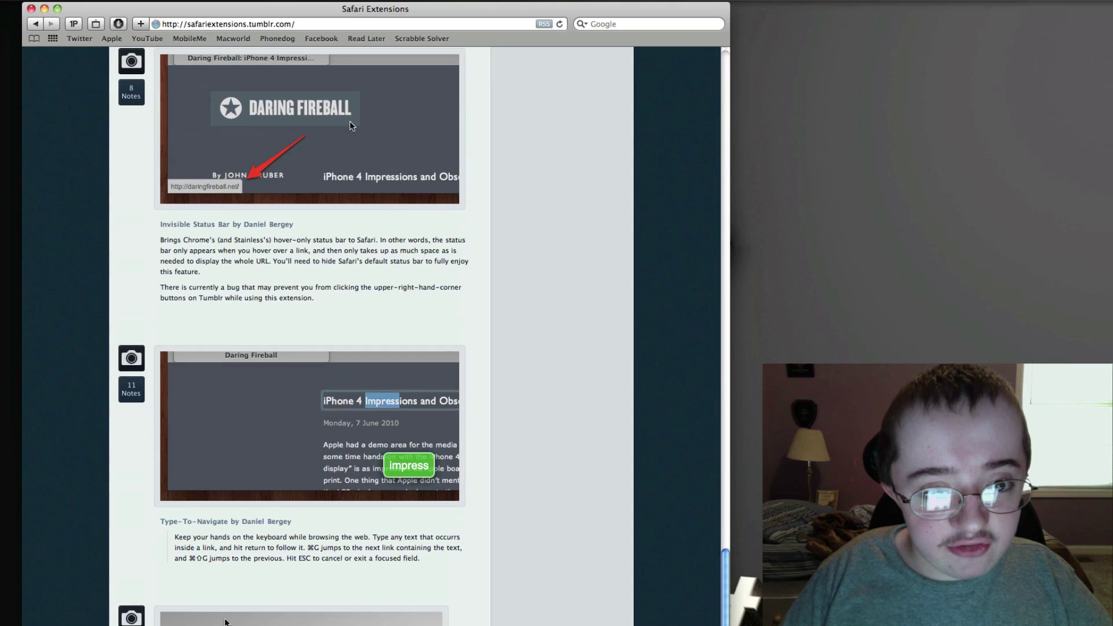
{"action": "scroll", "coordinate": [226, 622], "scroll_direction": "up", "scroll_amount": 3}
{"action": "scroll", "coordinate": [474, 506], "scroll_direction": "down", "scroll_amount": 10}
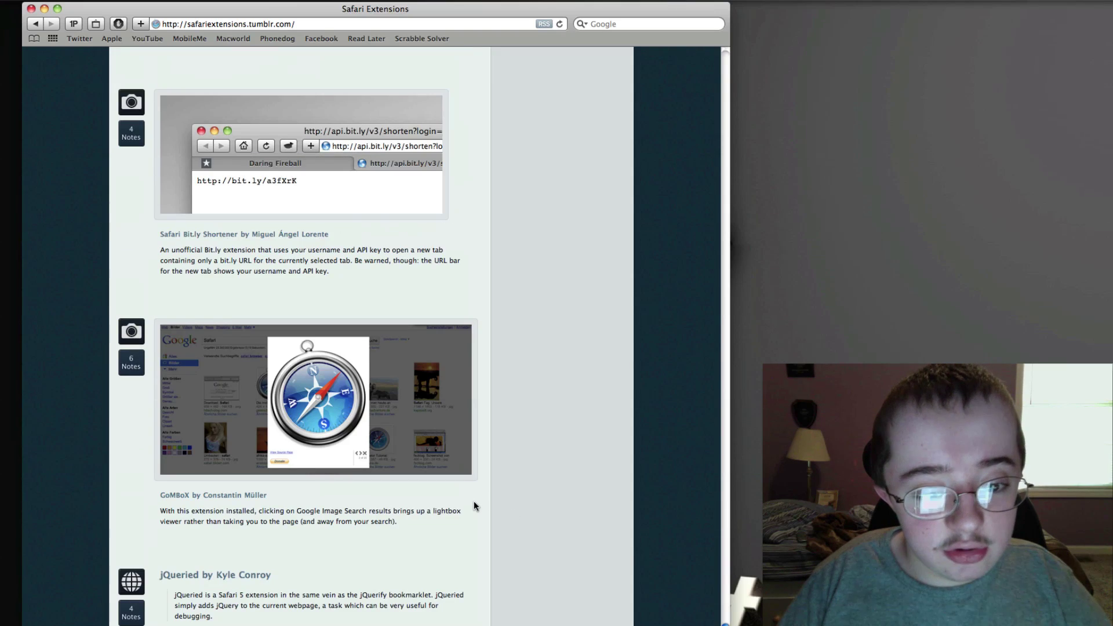